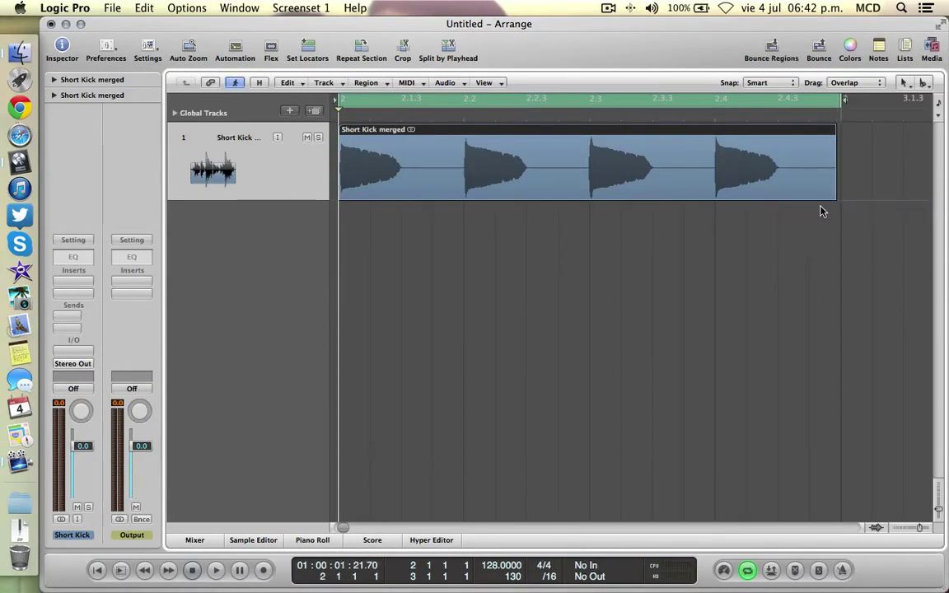
Step: Play back the Short Kick merged region in solo, stop playback and switch the track's solo off
left_click(735, 290)
key("z")
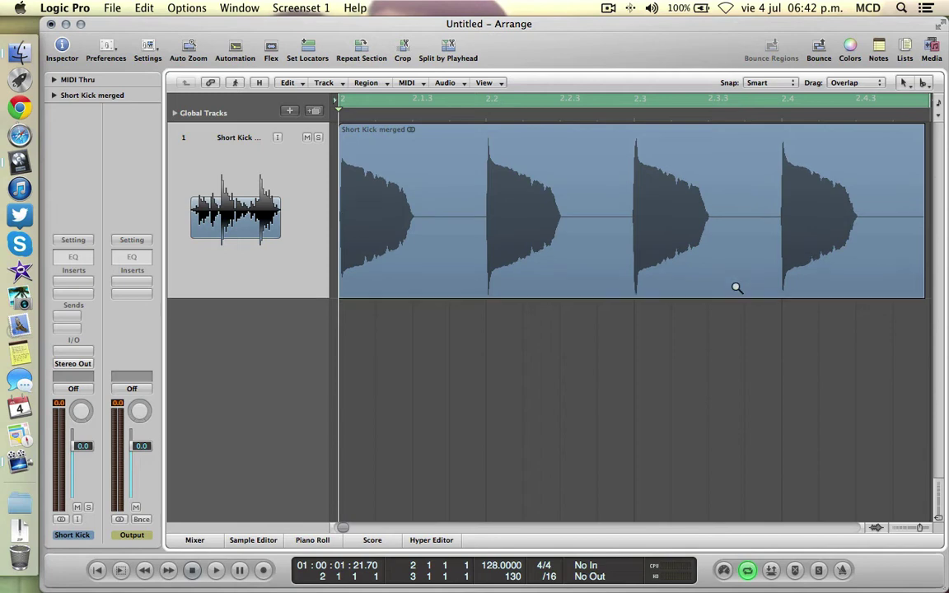
left_click(736, 288, "ctrl+alt")
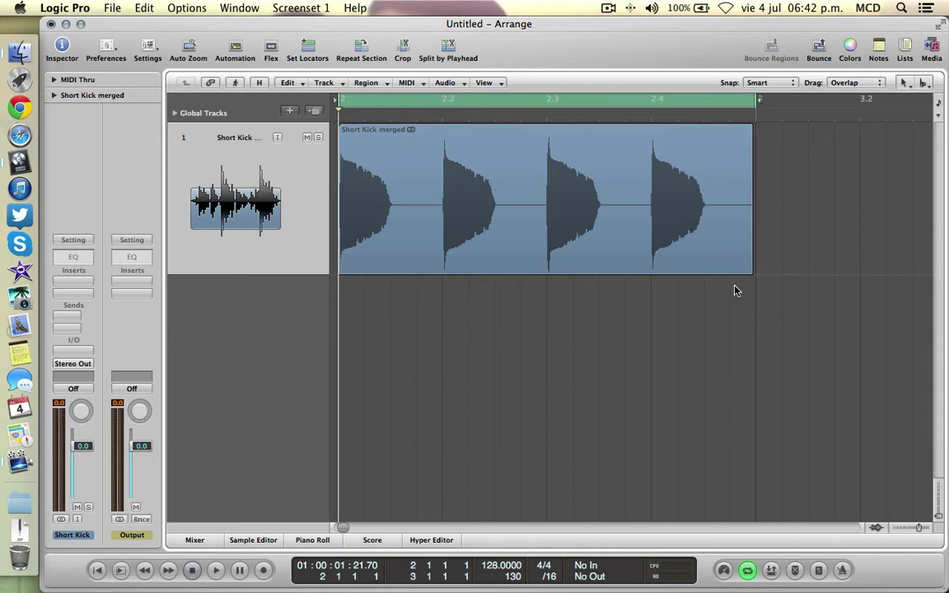
left_click(341, 231)
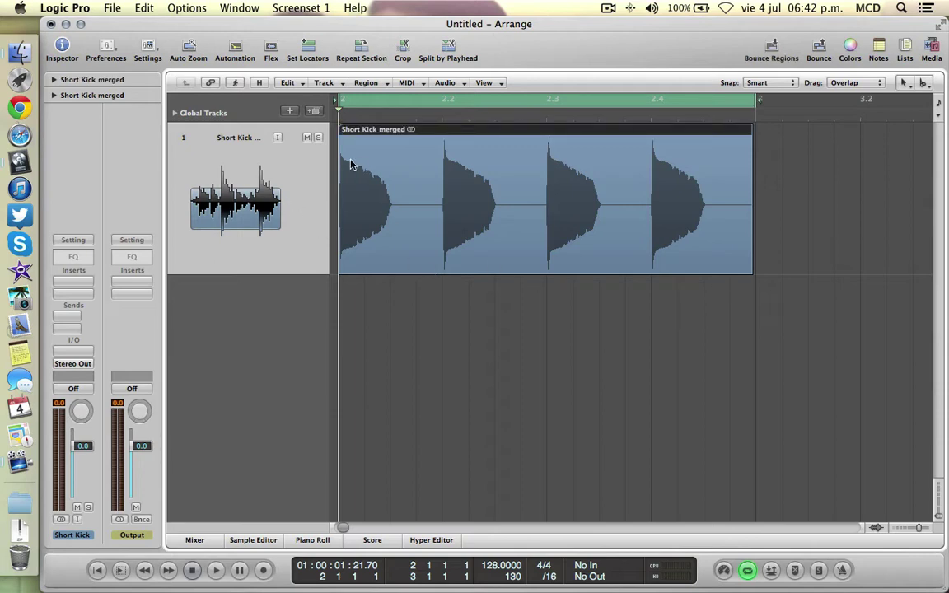
key("space")
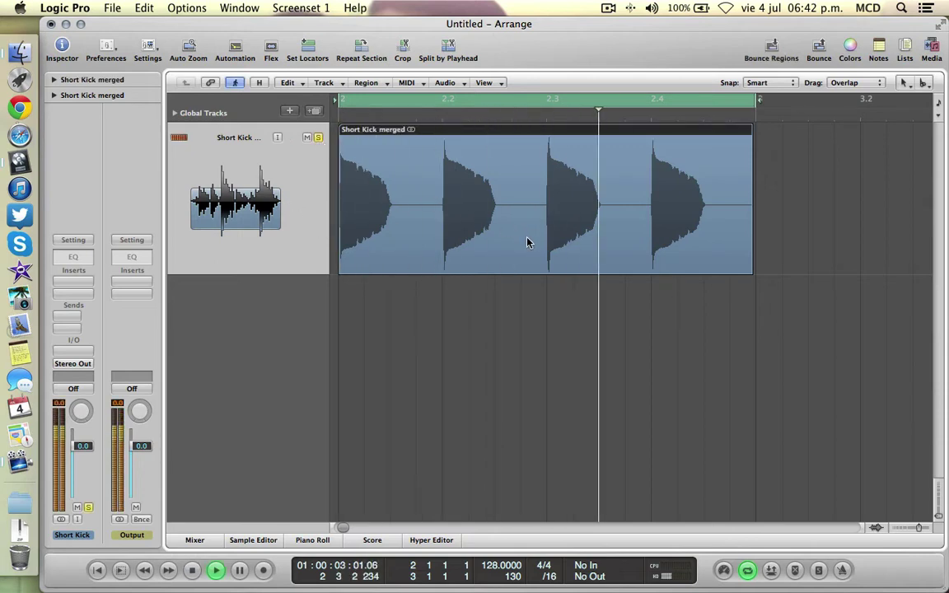
left_click(536, 313)
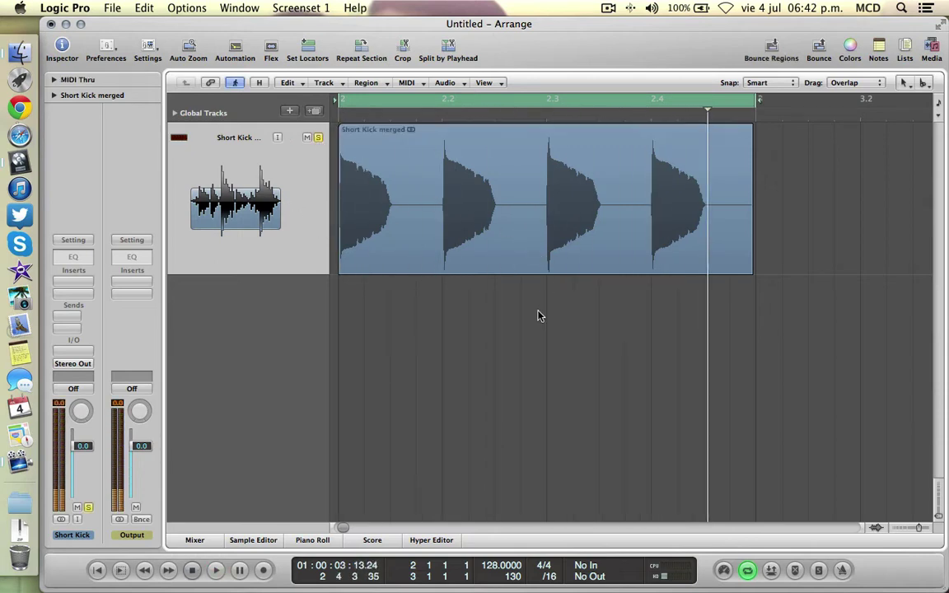
left_click(318, 138)
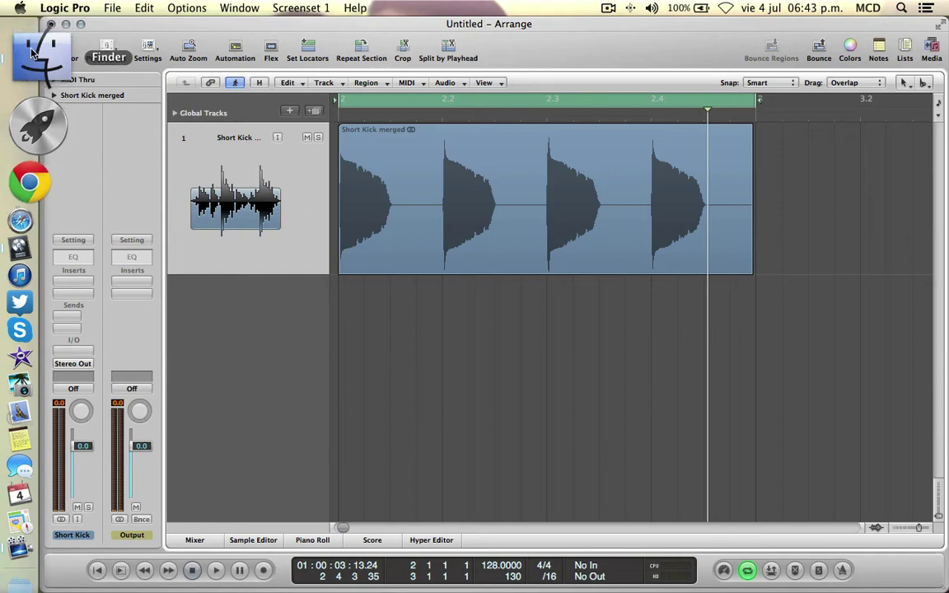
left_click(304, 260)
left_click(312, 201)
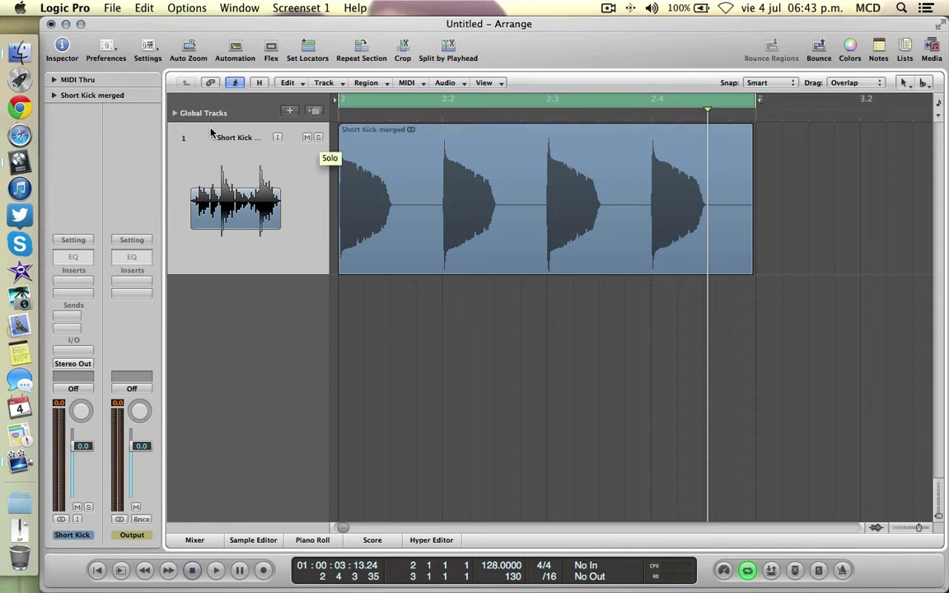
Step: Switch to Finder and open the Vengeance Essential Clubsounds Vol.1 folder inside Vengeance Sound Pack
left_click(33, 64)
scroll(490, 286, "left", 8)
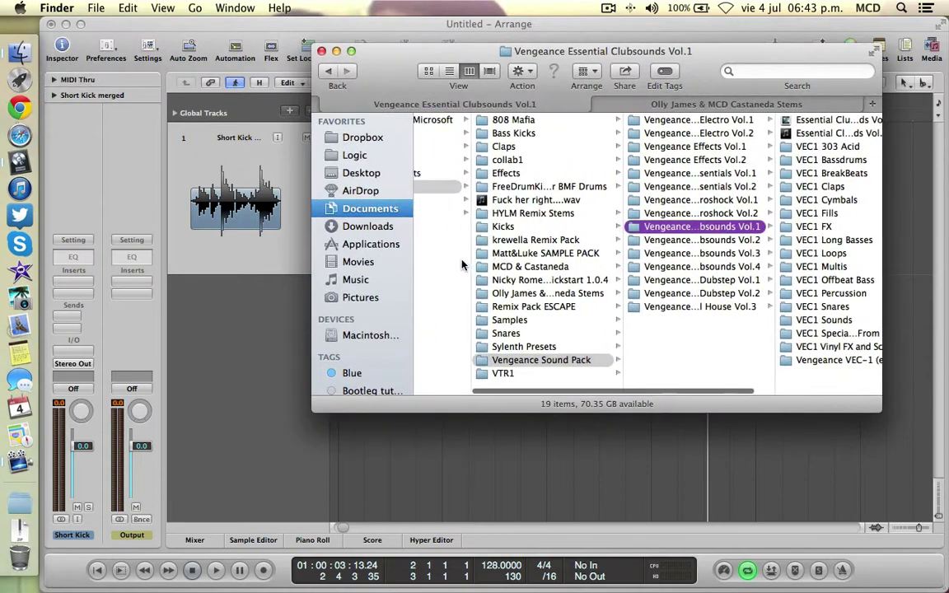
left_click(656, 360)
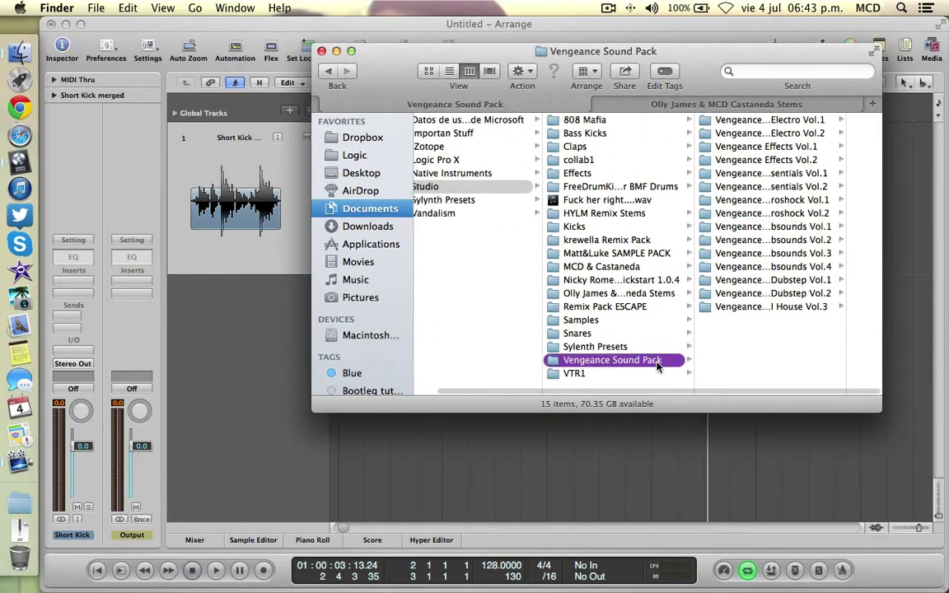
left_click(790, 214)
key("Down")
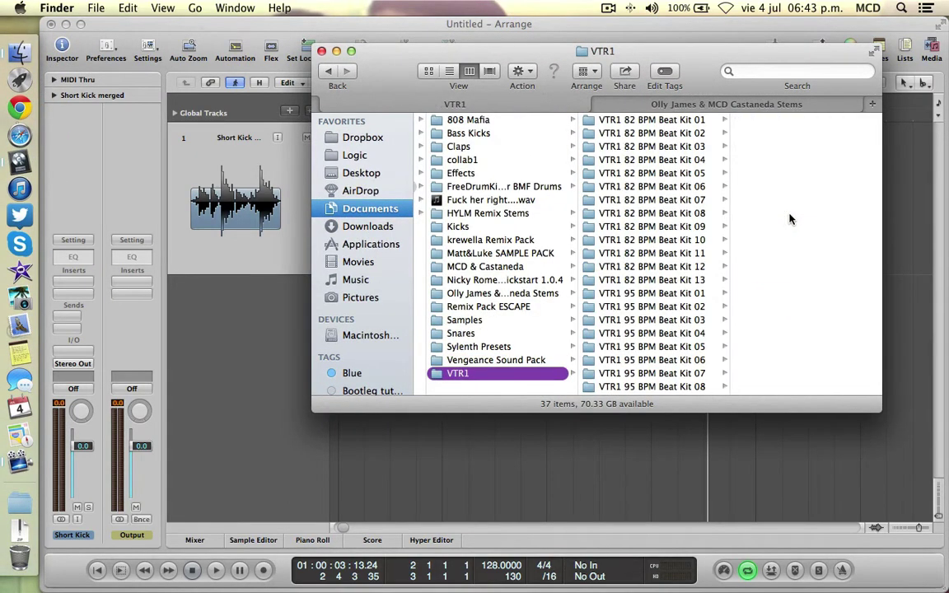
scroll(420, 312, "left", 5)
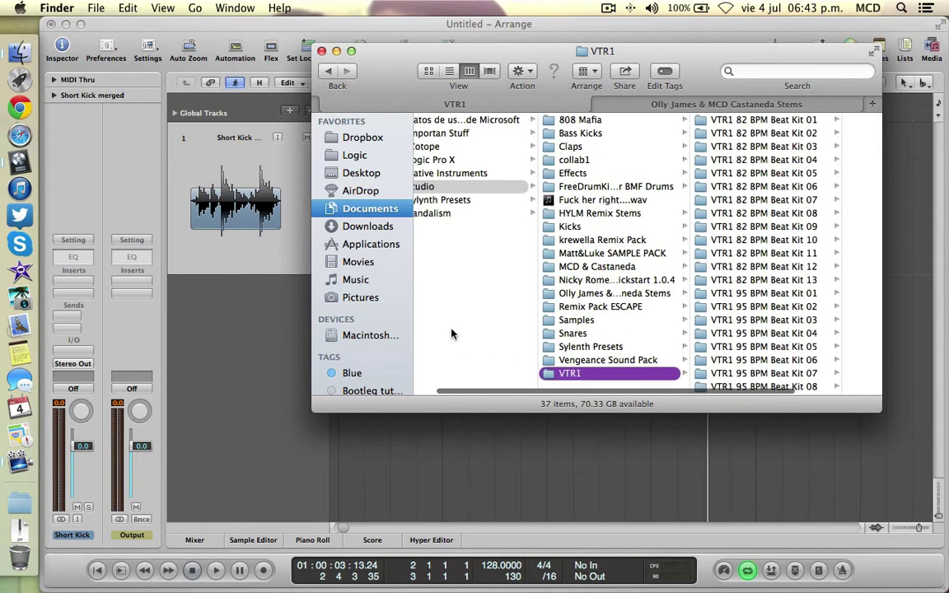
key("Up")
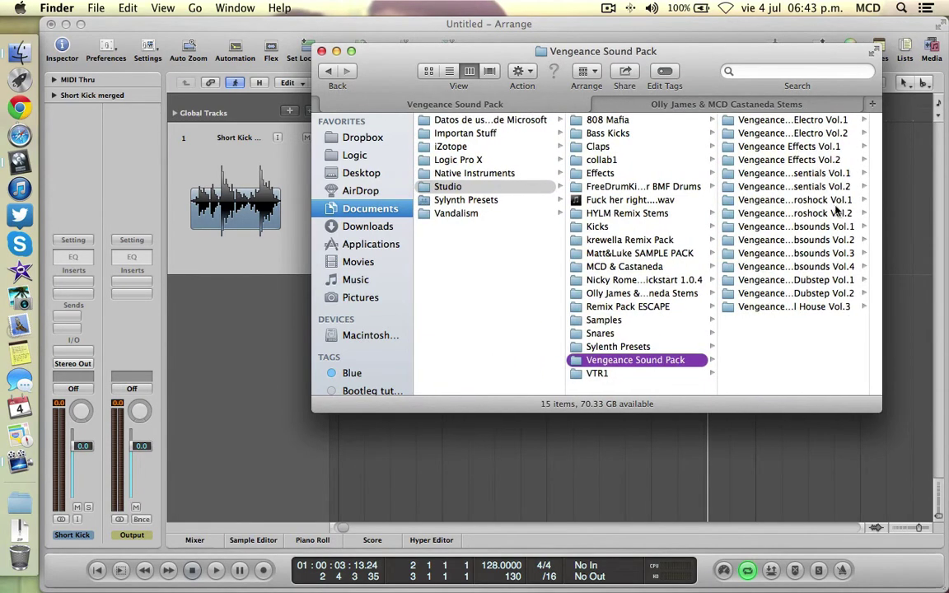
left_click(836, 211)
key("Down")
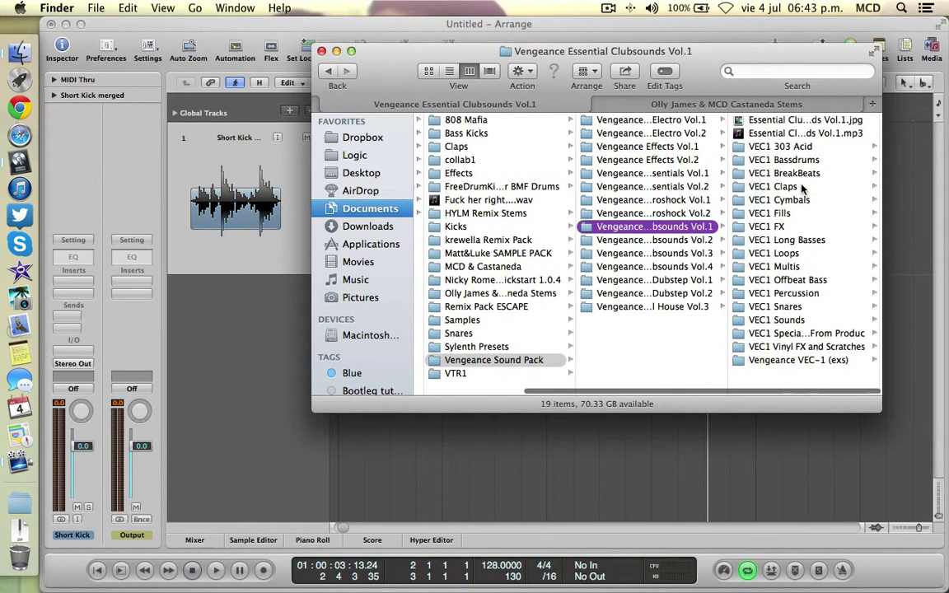
Step: Open the VEC1 Distortion folder inside VEC1 Bassdrums and browse its kick samples
left_click(806, 158)
key("Down")
key("Down")
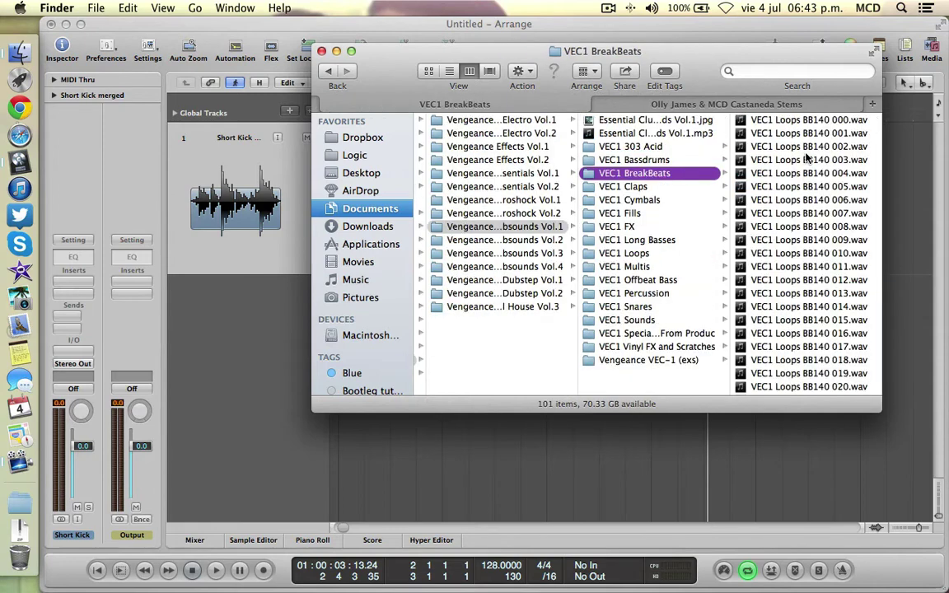
key("Up")
key("Up")
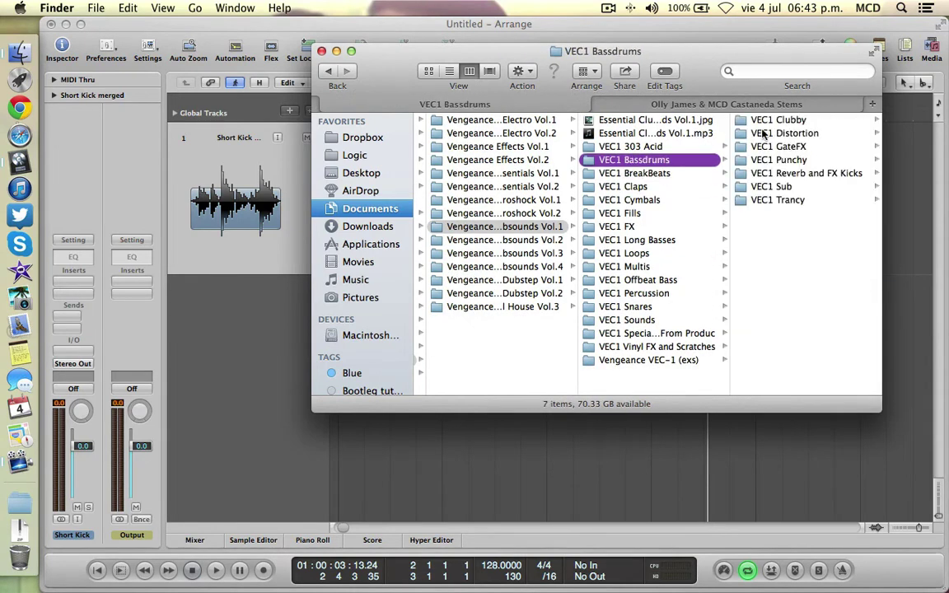
key("Right")
key("Down")
scroll(820, 167, "down", 15)
scroll(807, 219, "up", 15)
scroll(799, 229, "down", 10)
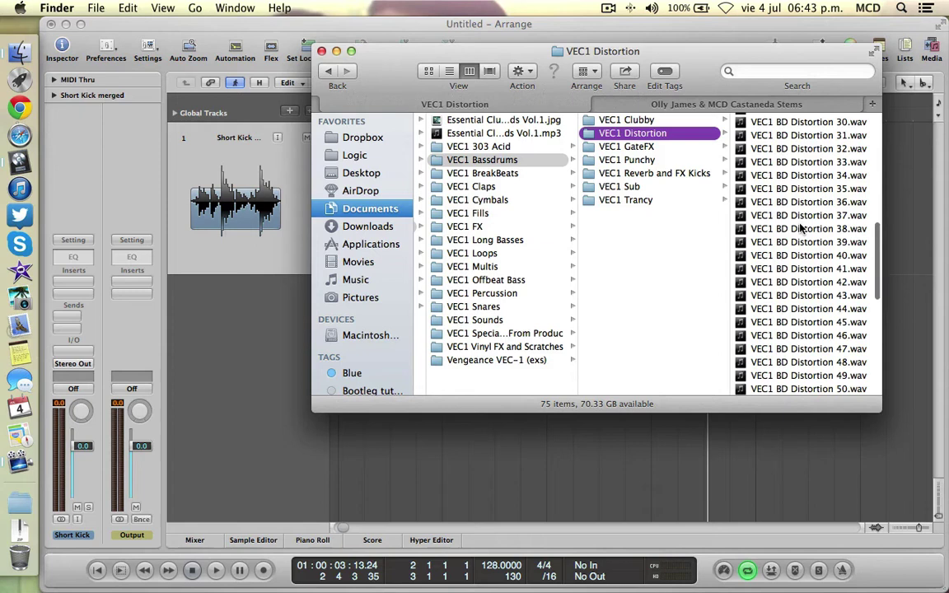
Step: Browse the distortion kicks and add VEC1 BD Distortion 51.wav to Logic Pro's arrangement on a new track at bar 2, with Finder minimized
left_click(799, 228)
key("Down")
key("Down")
key("Down")
key("Down")
key("Down")
key("Down")
key("Down")
key("Down")
key("Down")
key("Down")
key("Down")
key("Down")
key("Down")
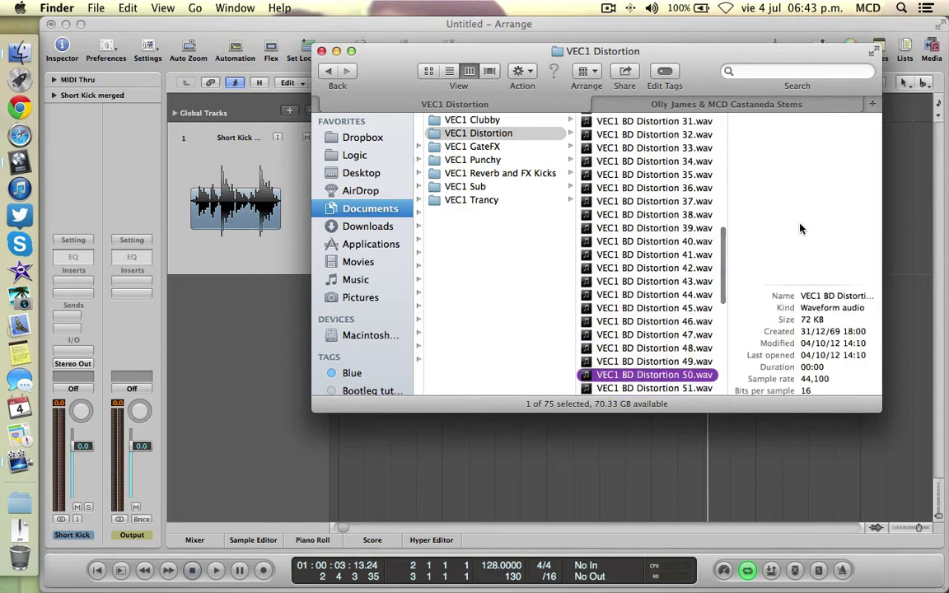
key("Down")
key("Up")
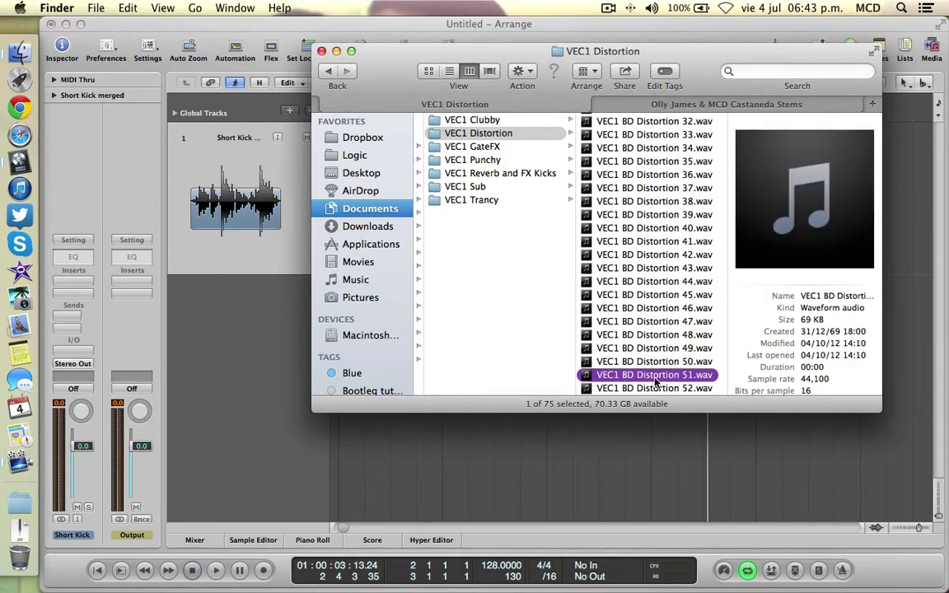
left_click_drag(655, 375, 247, 412)
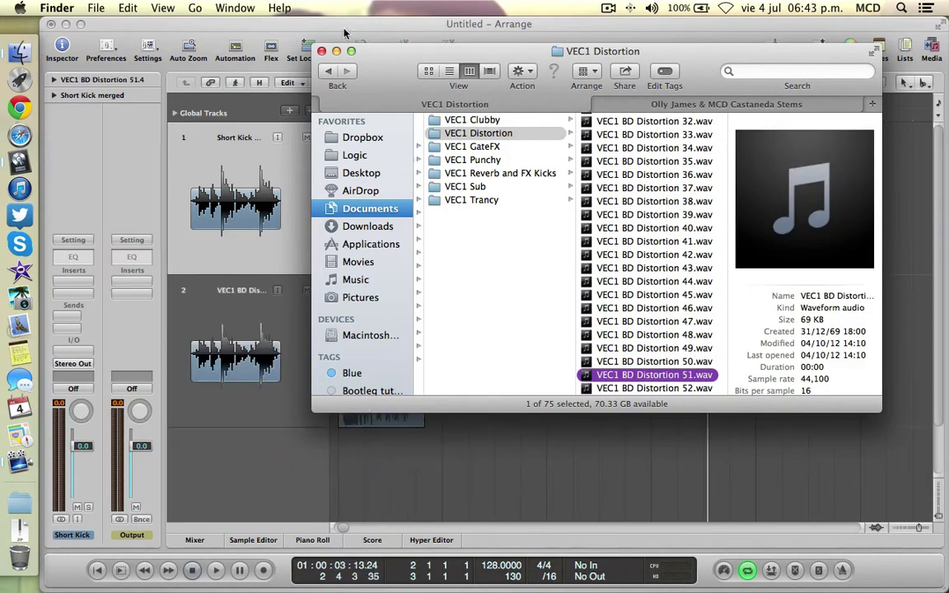
left_click(337, 52)
Step: Copy the distortion kick region to beats 2.2, 2.3 and 2.4 on the second track
left_click_drag(369, 385, 682, 370)
left_click(596, 493)
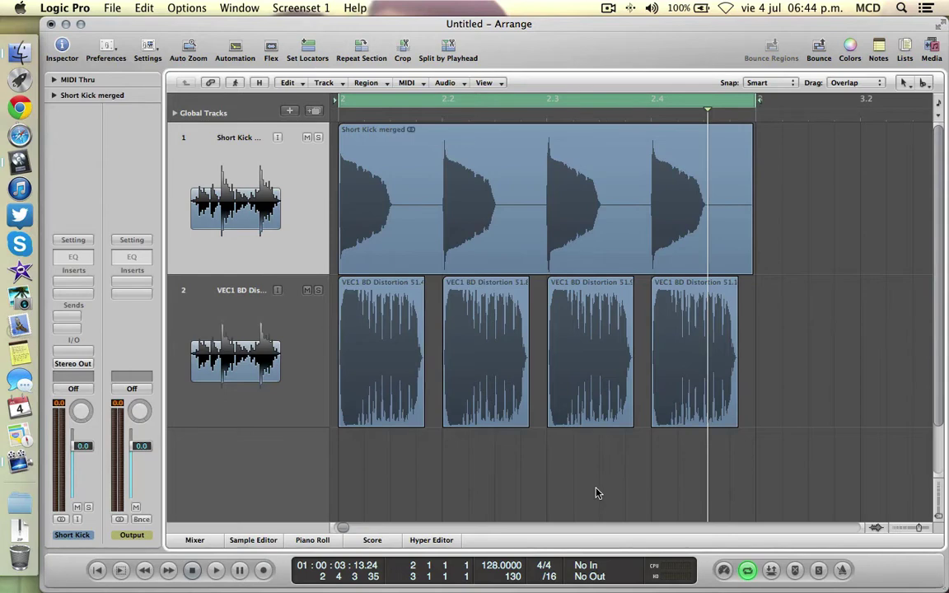
scroll(596, 489, "down", 3)
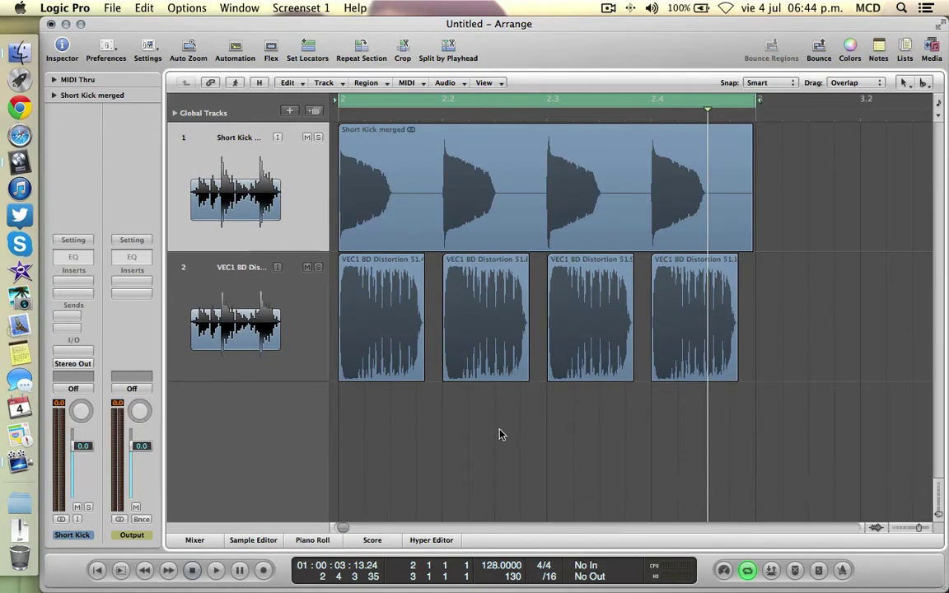
Step: Solo the VEC1 BD Distortion track, play back its four kicks and stop playback
left_click(243, 272)
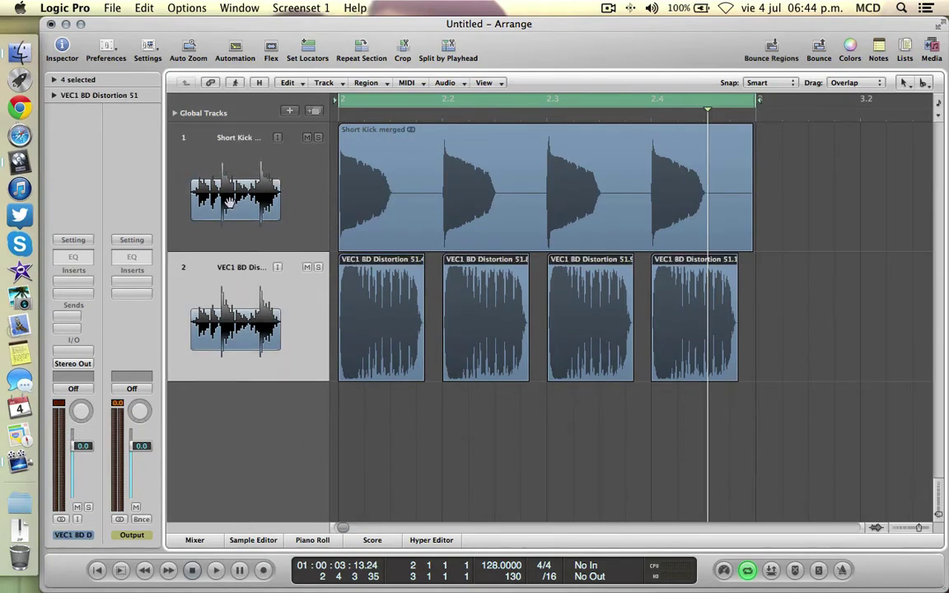
left_click(432, 451)
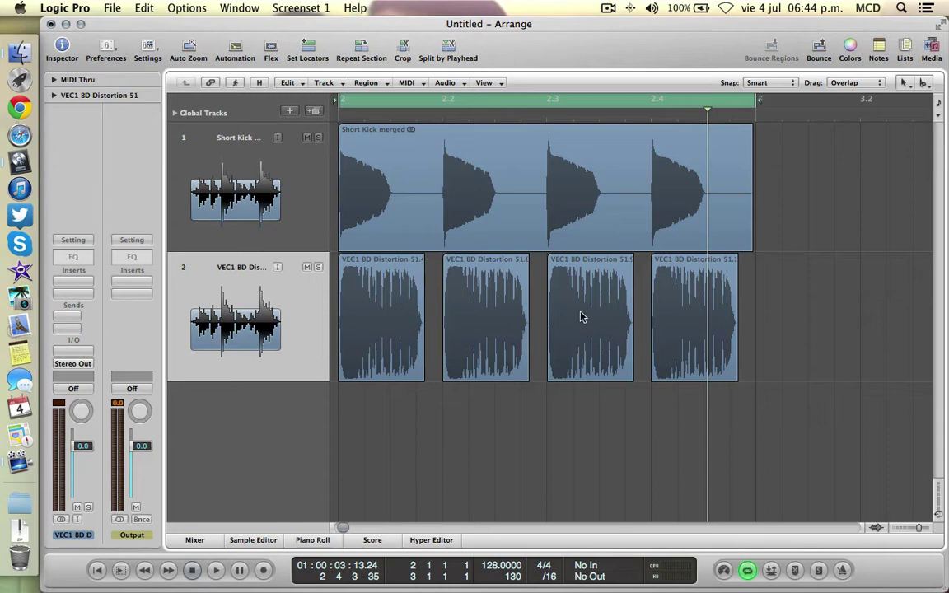
left_click_drag(709, 409, 362, 301)
left_click(319, 268)
left_click(394, 435)
key("space")
key("space")
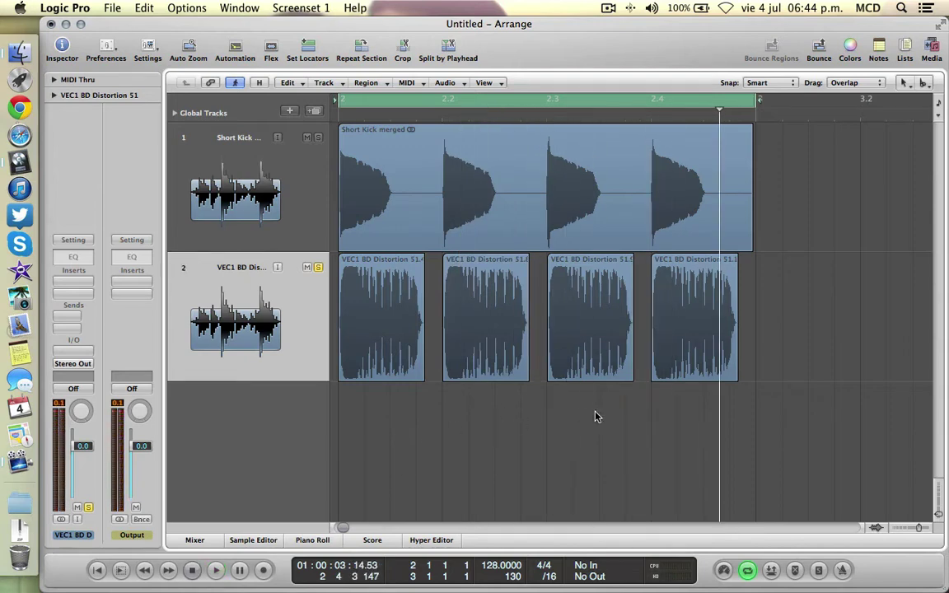
Step: Set the project tempo to 155 BPM so that each distortion kick fills a whole beat
double_click(492, 567)
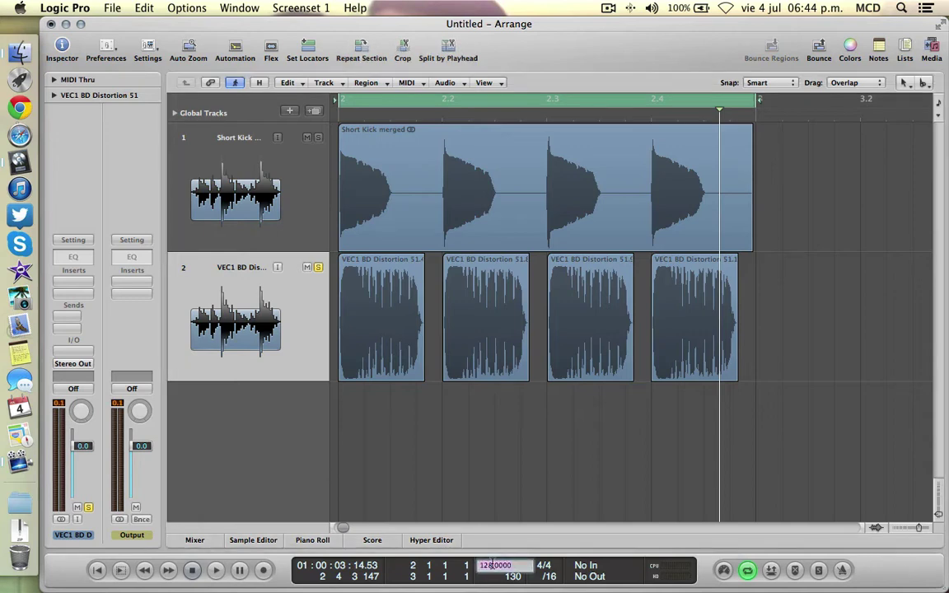
key("BackSpace")
type("155")
key("Return")
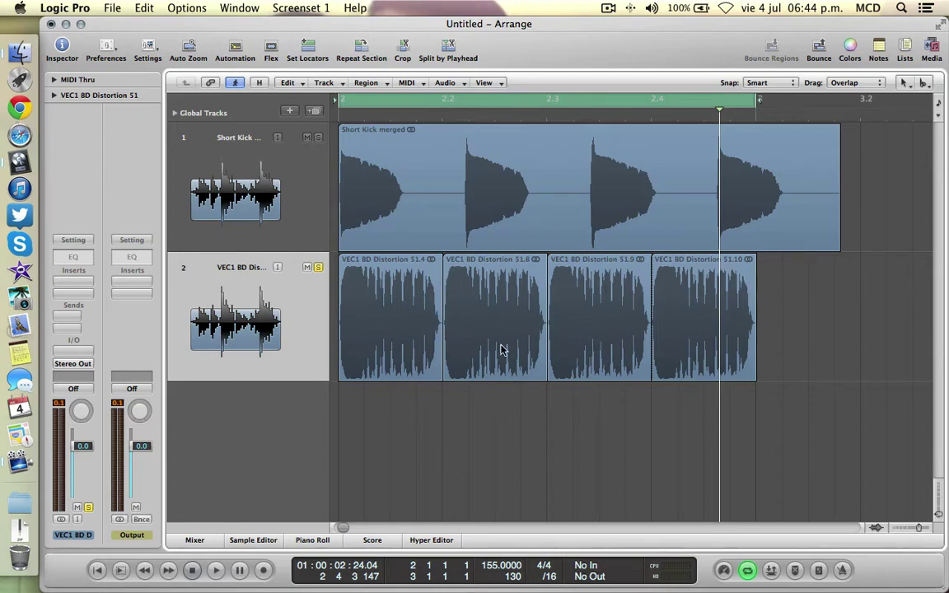
left_click_drag(798, 331, 320, 373)
scroll(654, 389, "right", 5)
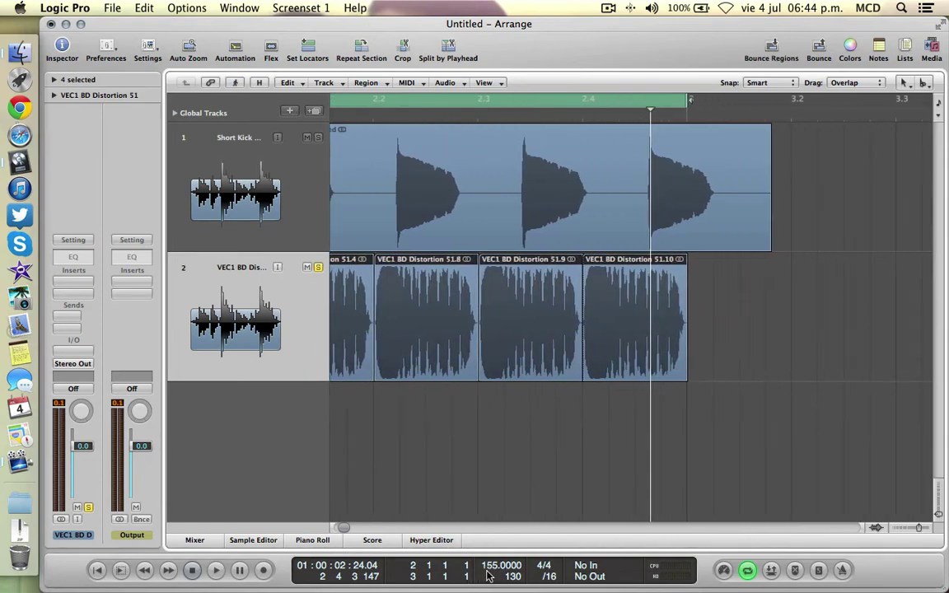
scroll(472, 424, "left", 2)
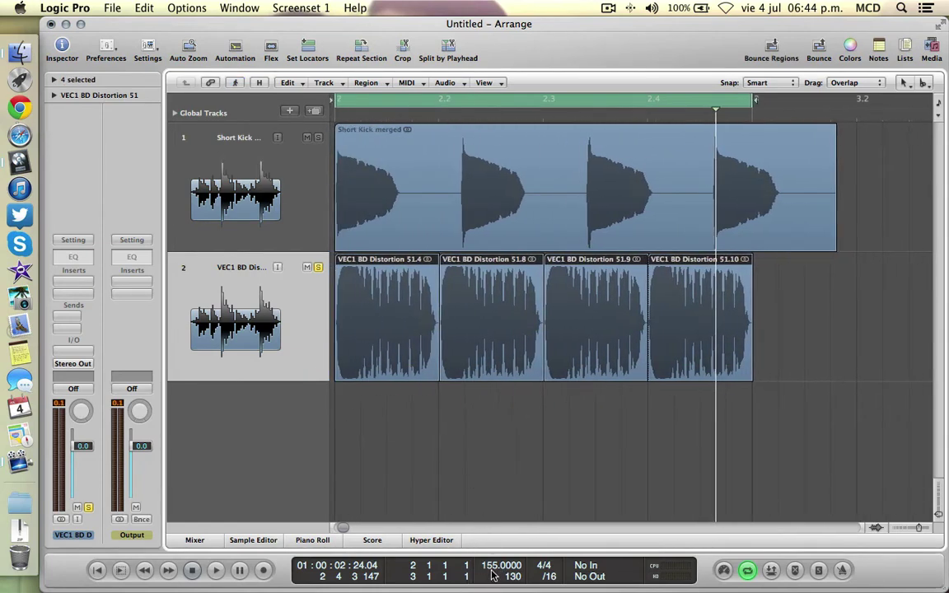
left_click(505, 446)
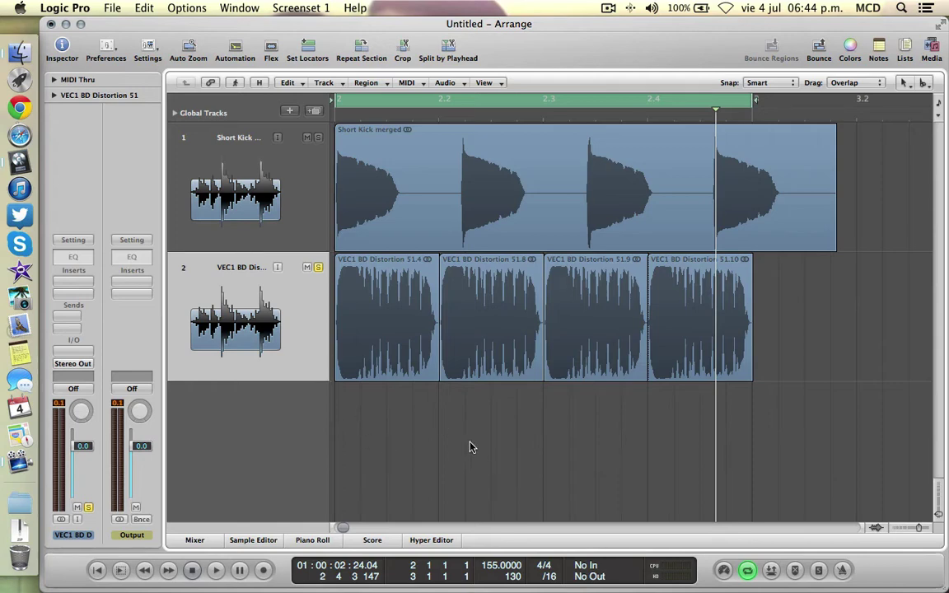
Step: Select the four distortion kick regions, show the Flex view and set their track's flex mode to Polyphonic
left_click_drag(664, 310, 383, 328)
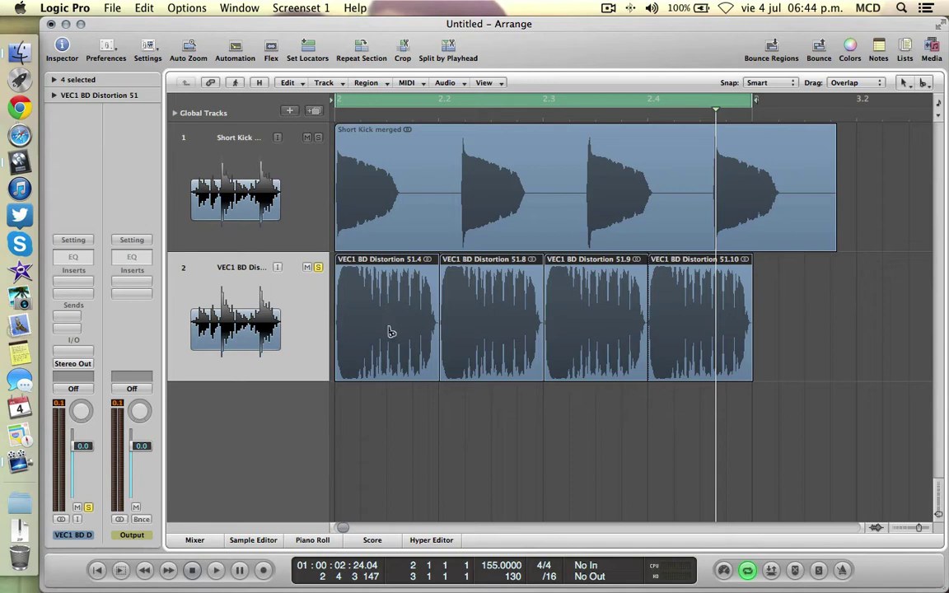
key("super+f")
left_click(252, 282)
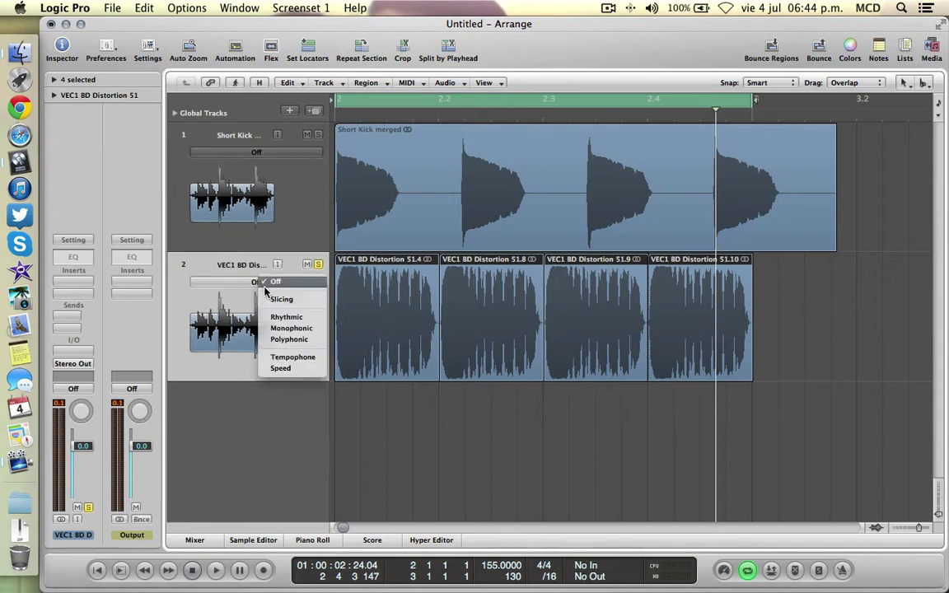
left_click(287, 339)
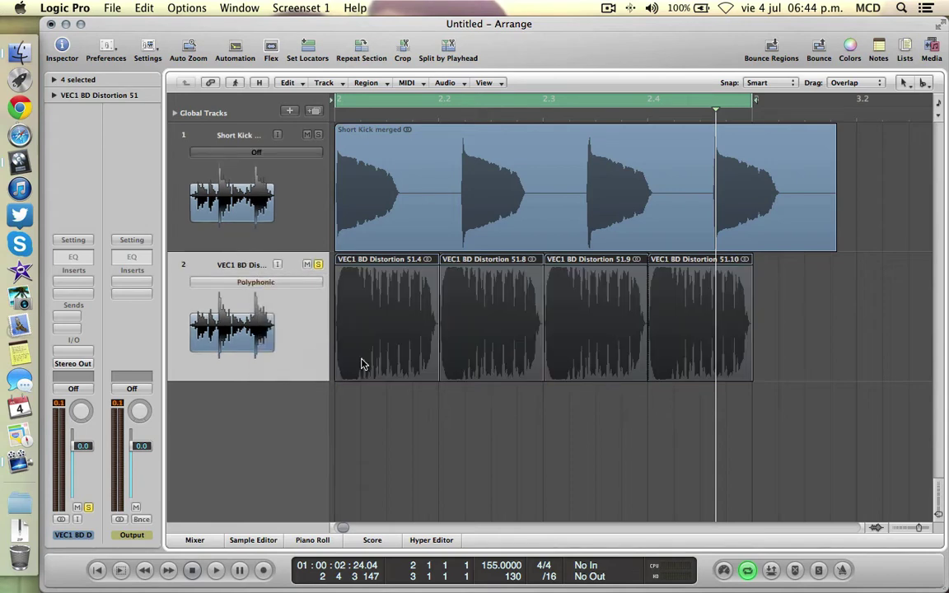
Step: Set the project tempo to 128 BPM and deselect the distortion kick regions
double_click(501, 565)
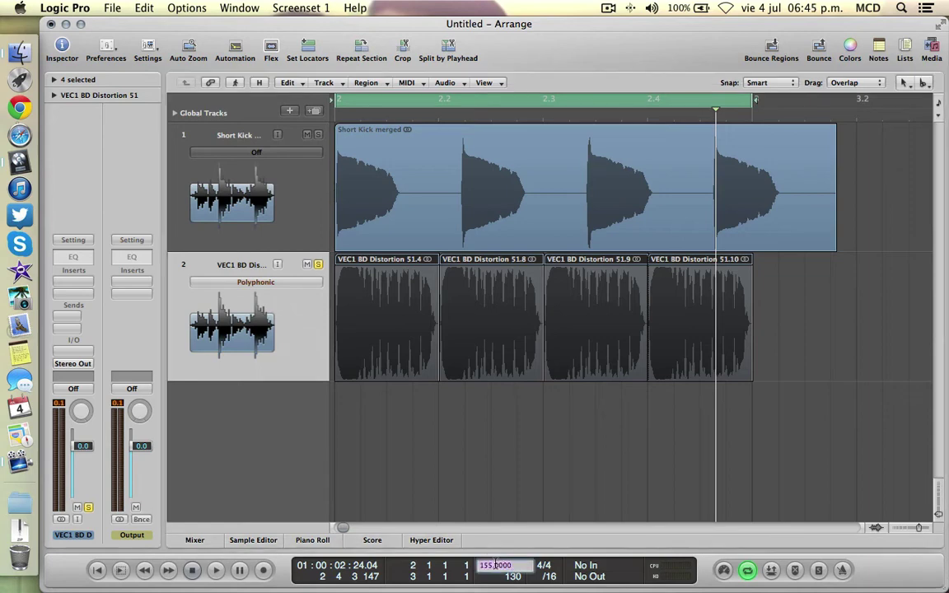
type("128")
key("Return")
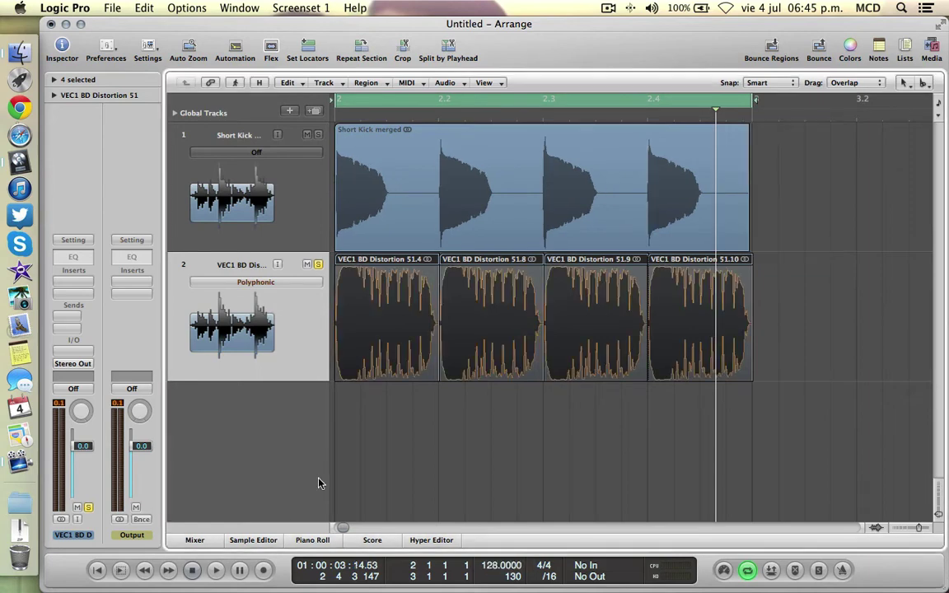
left_click(493, 445)
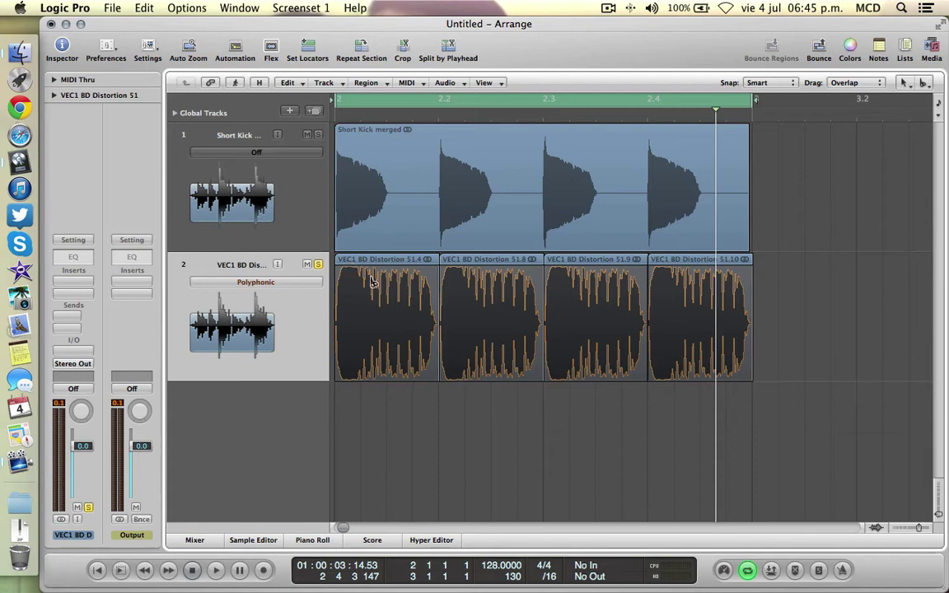
Step: Hide the Flex view and insert Nicky Romero's Kickstart plug-in on the VEC1 BD Distortion track
key("super+f")
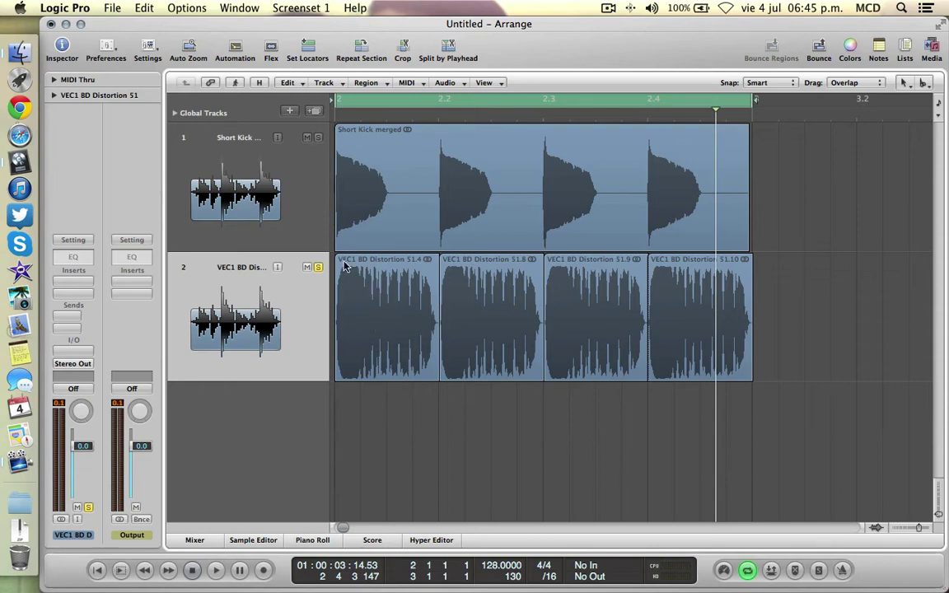
left_click(313, 324)
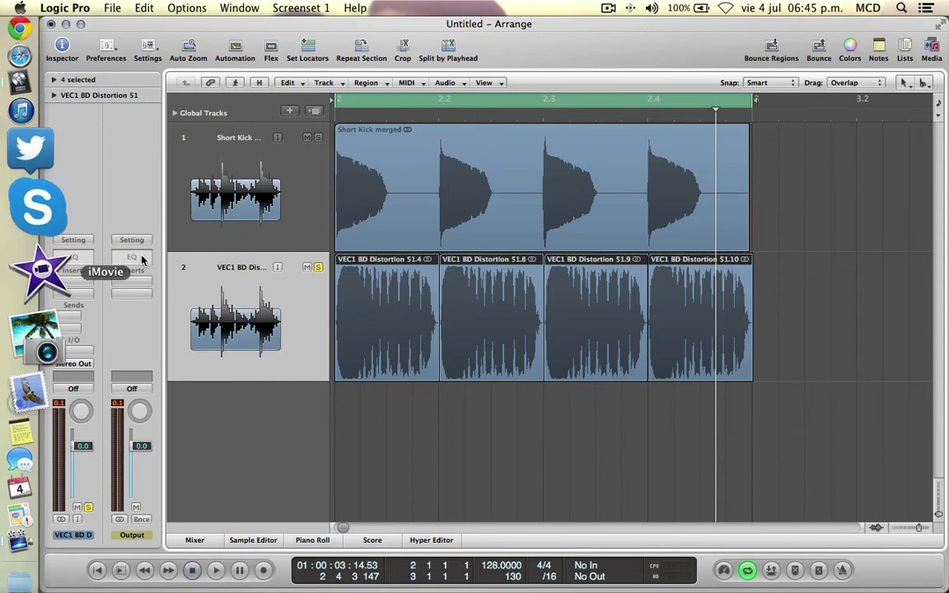
left_click(74, 280)
mouse_move(115, 446)
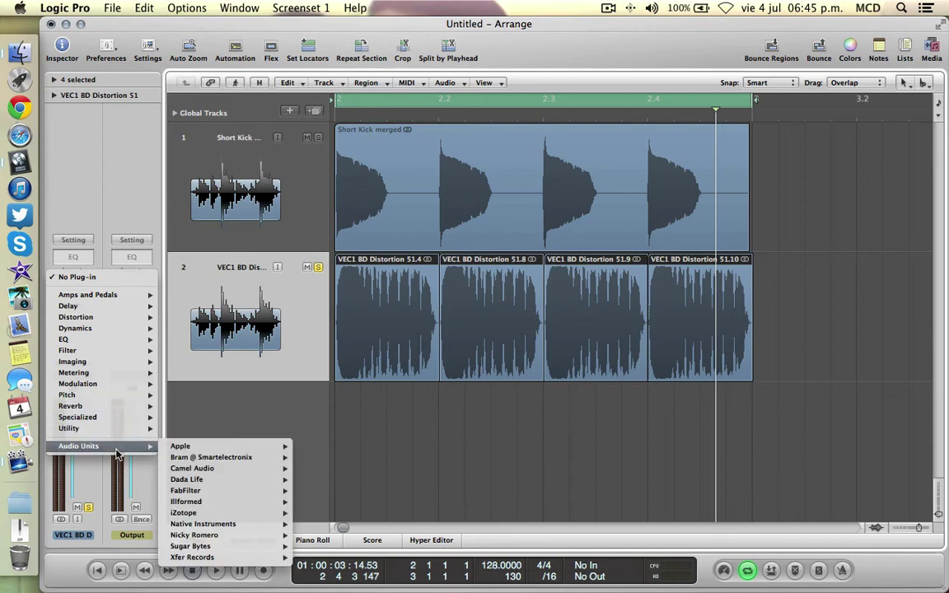
mouse_move(221, 538)
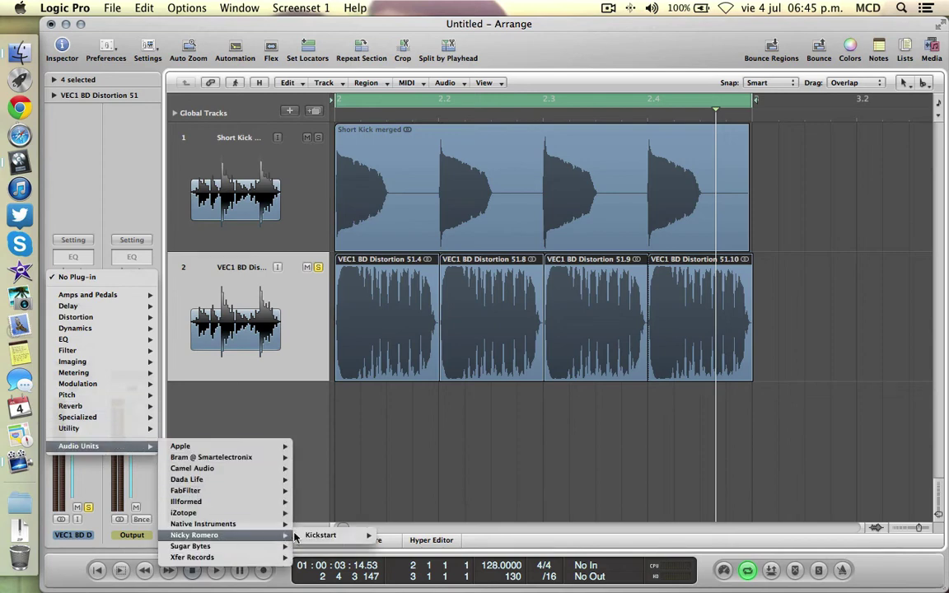
mouse_move(346, 536)
left_click(394, 536)
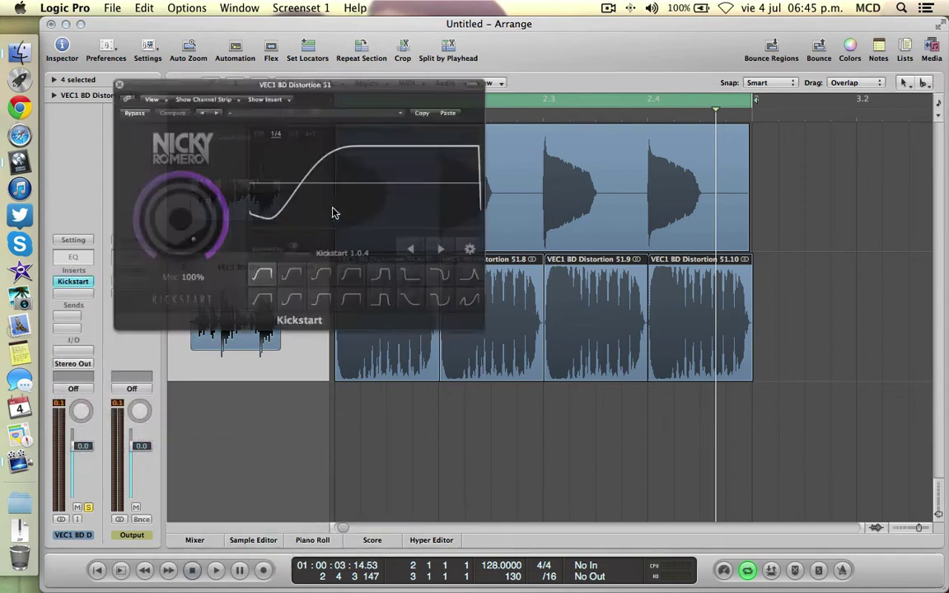
Step: Choose the first curve of Kickstart's second preset row, set its mix to 20% and close the plug-in
left_click(254, 318)
left_click_drag(156, 221, 156, 267)
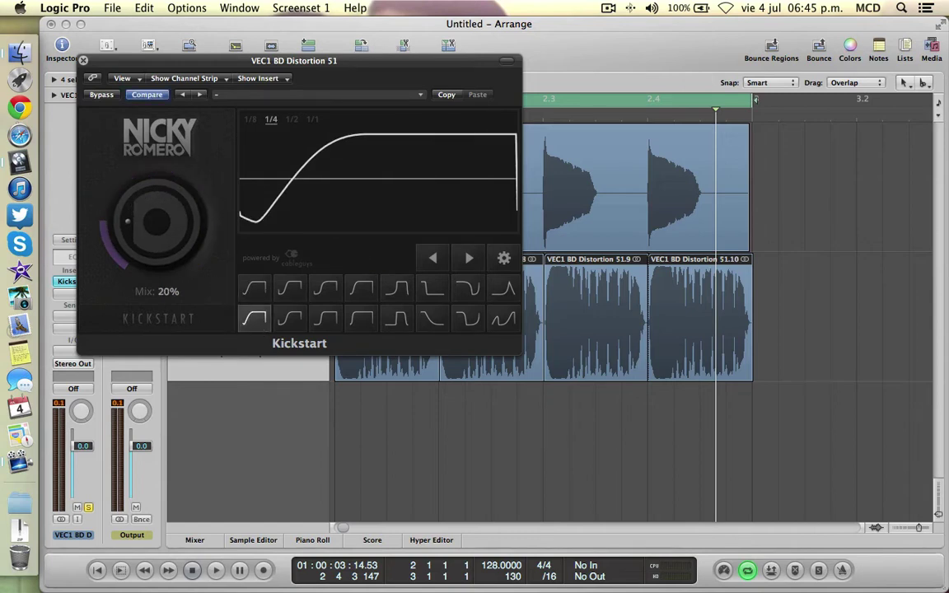
left_click(83, 60)
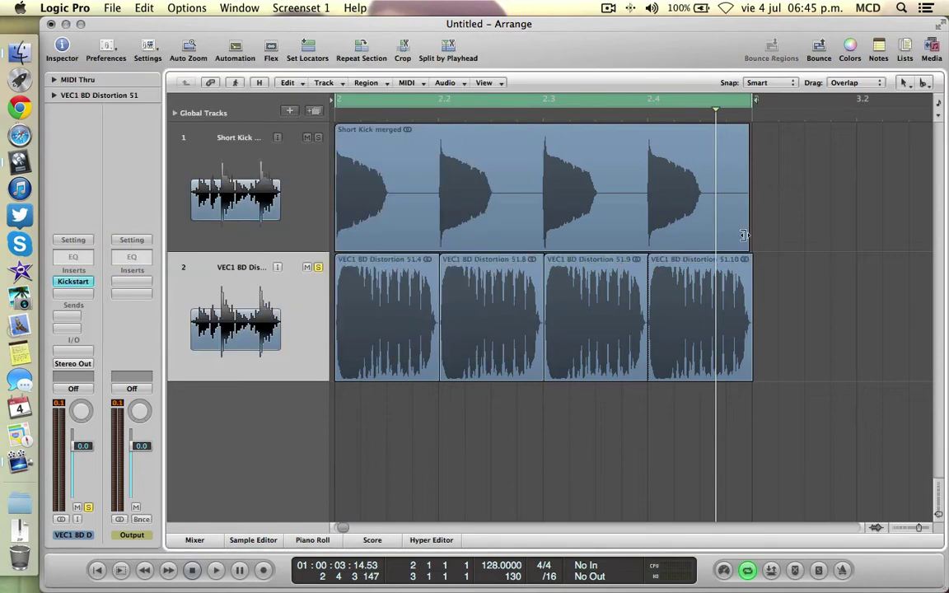
Step: Trim the Short Kick merged region down to just the initial click of its first kick and select its track
left_click_drag(744, 236, 344, 251)
key("ctrl+Right")
key("ctrl+Right")
key("ctrl+Right")
key("ctrl+Right")
key("ctrl+Right")
key("ctrl+Right")
key("ctrl+Right")
key("ctrl+Right")
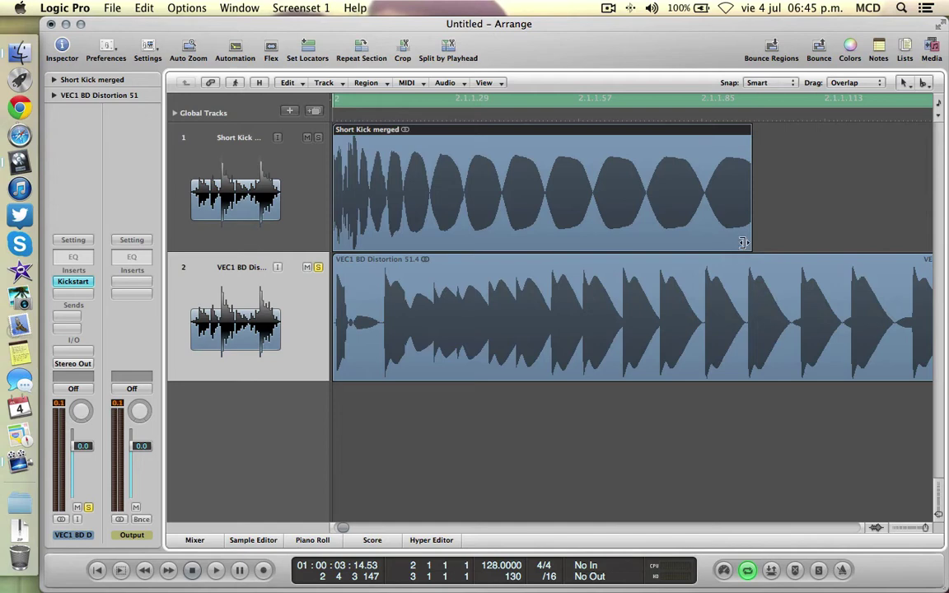
left_click_drag(742, 243, 350, 258)
left_click(266, 218)
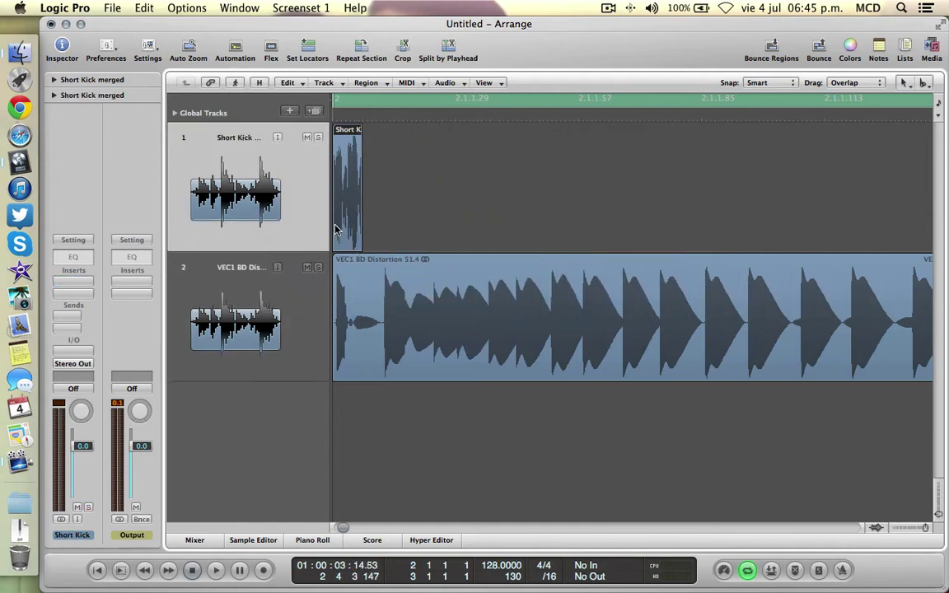
Step: Copy the trimmed Short Kick region to beats 2.2, 2.3 and 2.4
key("super+Left")
key("super+Left")
key("super+Left")
key("ctrl+Left")
key("ctrl+Left")
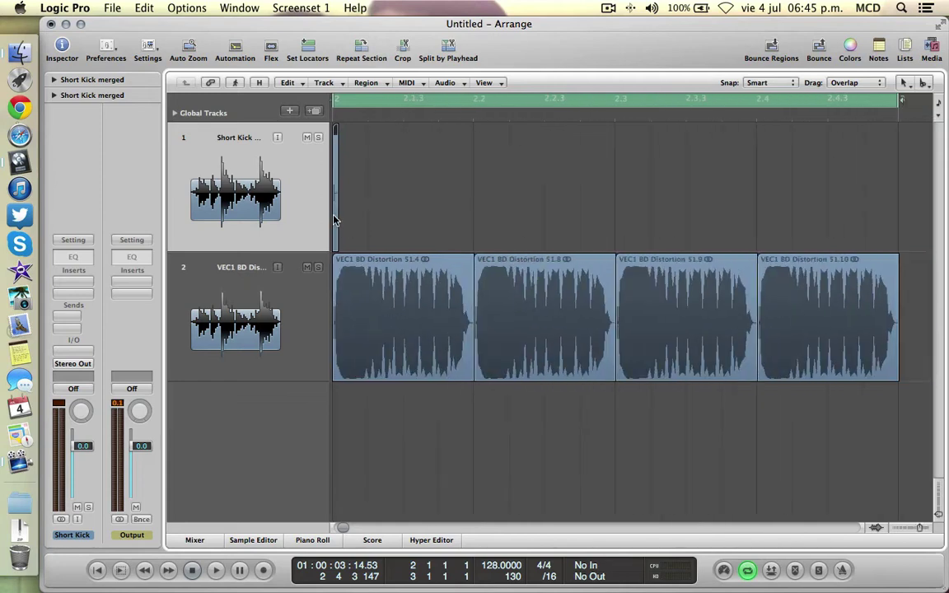
left_click_drag(336, 217, 642, 217)
left_click(333, 220, "shift")
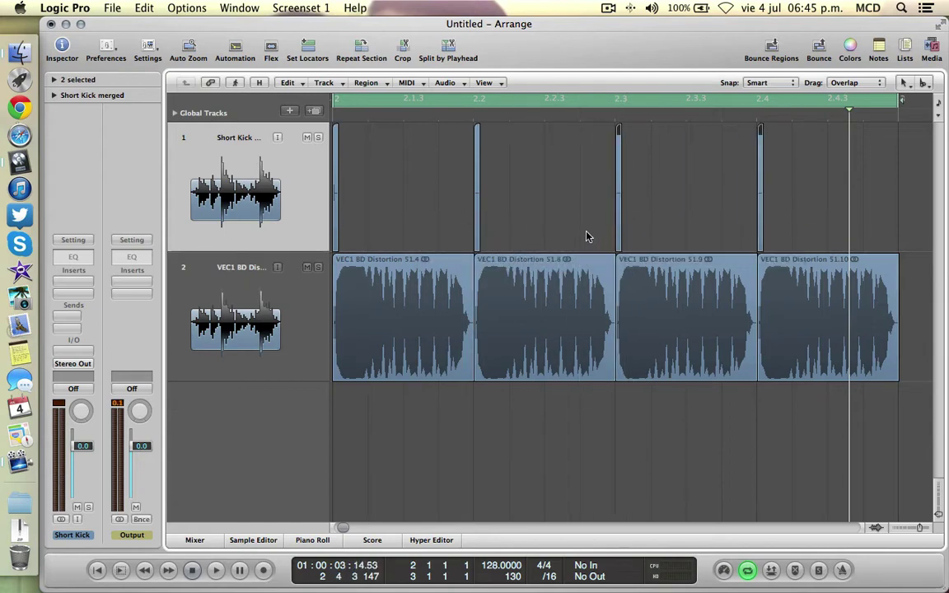
Step: Solo only the Short Kick track, select its four regions and play them from the start of bar 2
left_click(318, 267)
left_click(318, 138)
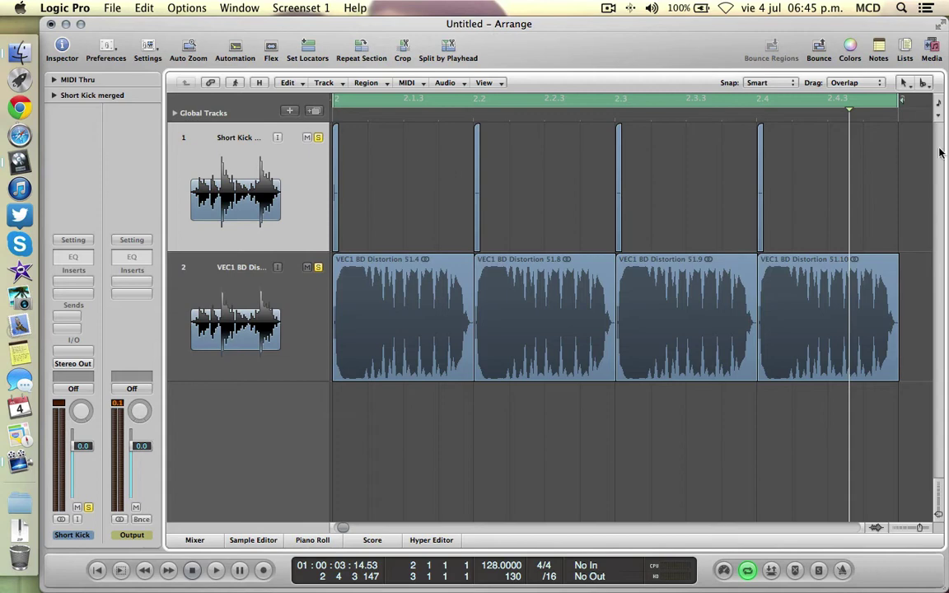
left_click(318, 268)
left_click(296, 217)
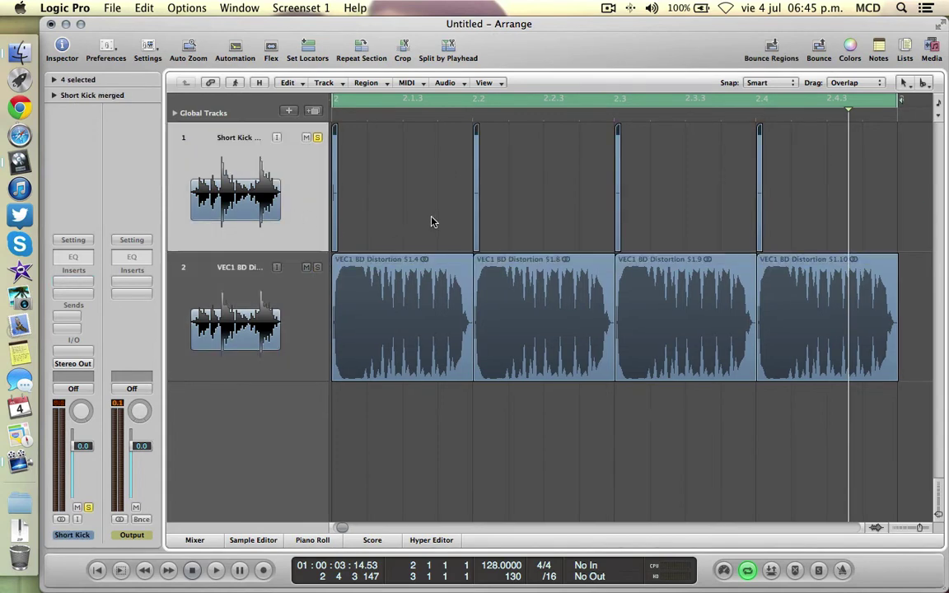
key("Return")
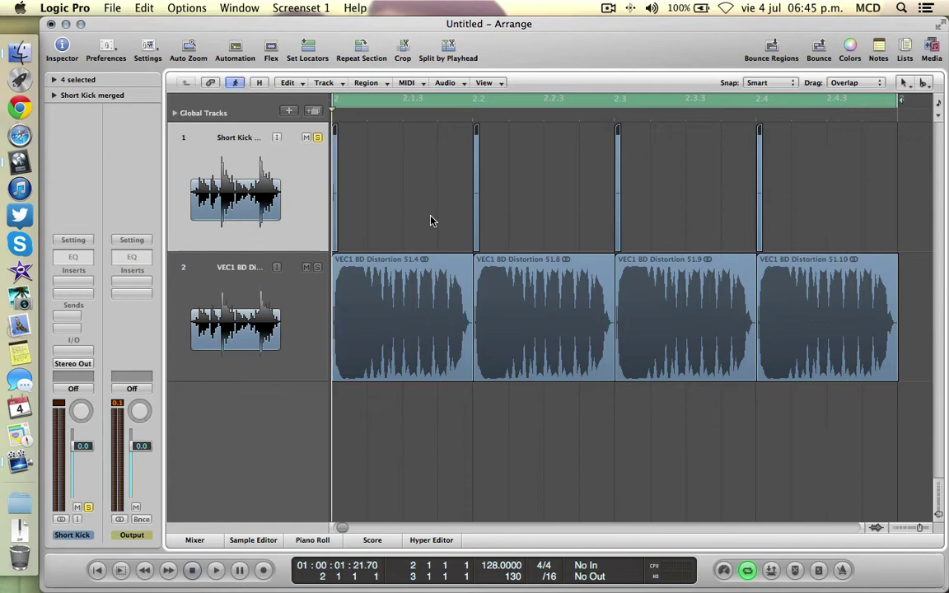
key("space")
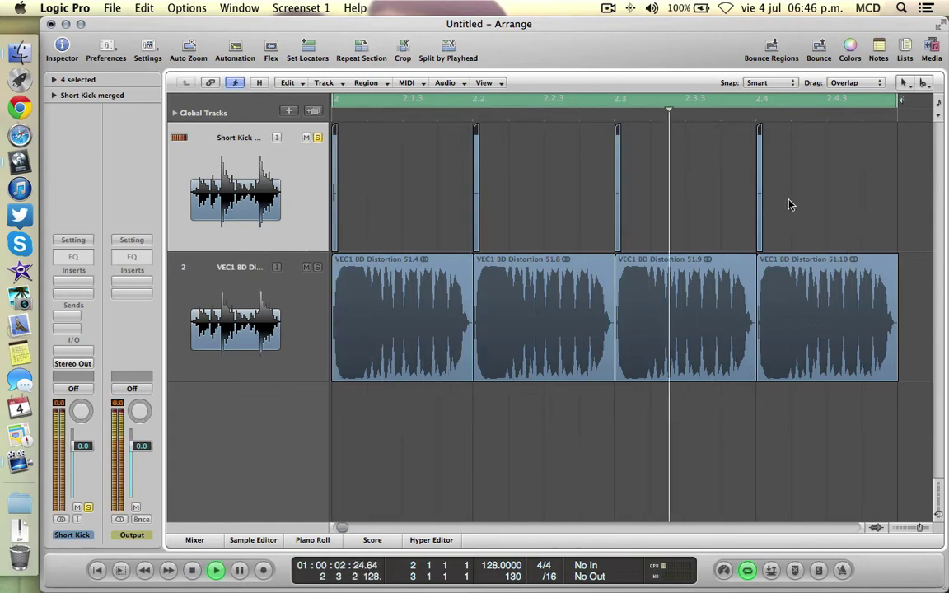
key("space")
Step: Try a slightly longer length for the short kick regions, undo it and play the clicks again
left_click_drag(788, 200, 351, 232)
scroll(426, 229, "up", 1)
key("ctrl+Right")
key("ctrl+Right")
key("ctrl+Right")
left_click_drag(446, 239, 455, 240)
key("space")
key("space")
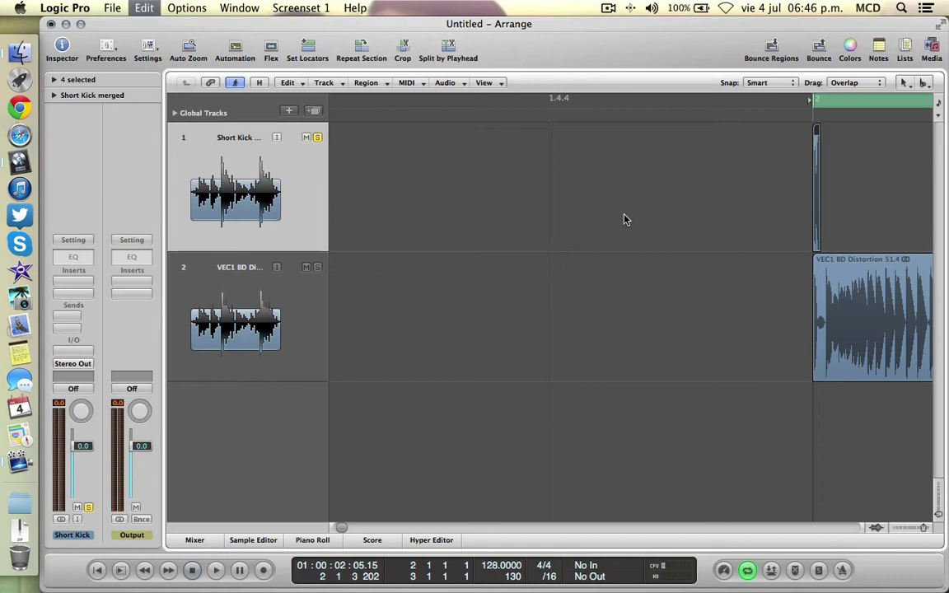
key("ctrl+Left")
key("ctrl+Left")
key("ctrl+Left")
scroll(643, 222, "right", 5)
key("z")
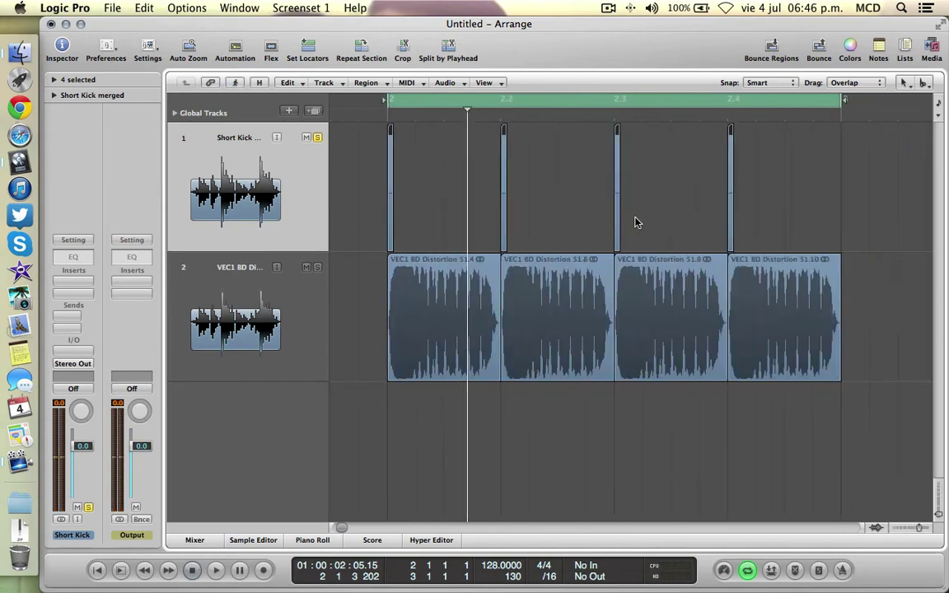
key("space")
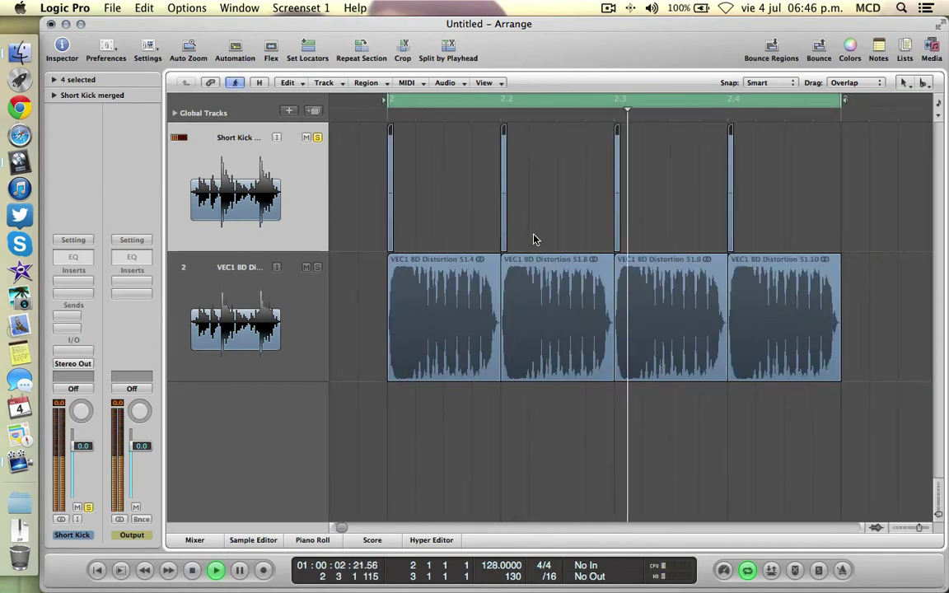
key("space")
Step: Solo the VEC1 BD Distortion track, set its Kickstart mix to 19% during playback and close the plug-in
left_click(318, 267)
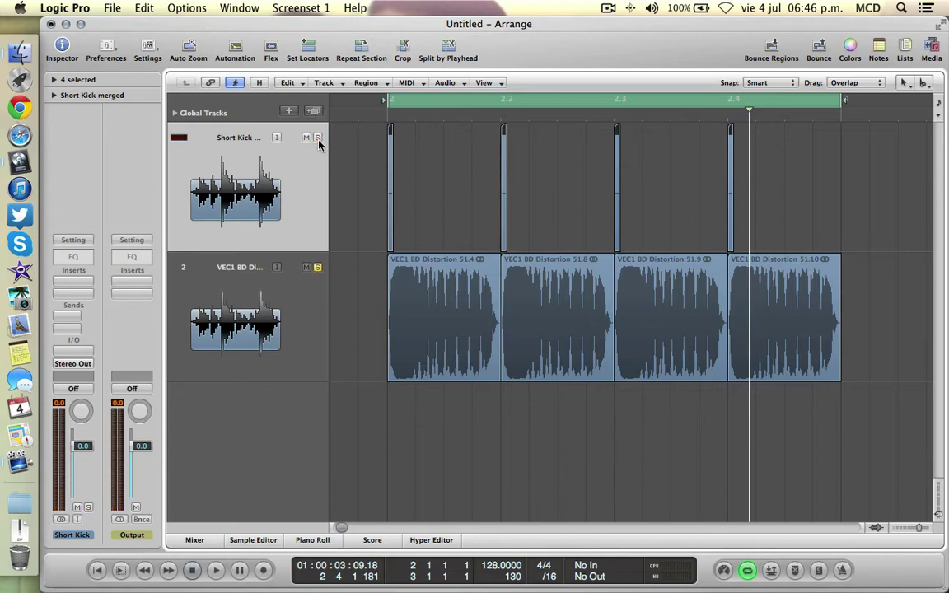
left_click(228, 294)
left_click(73, 281)
key("space")
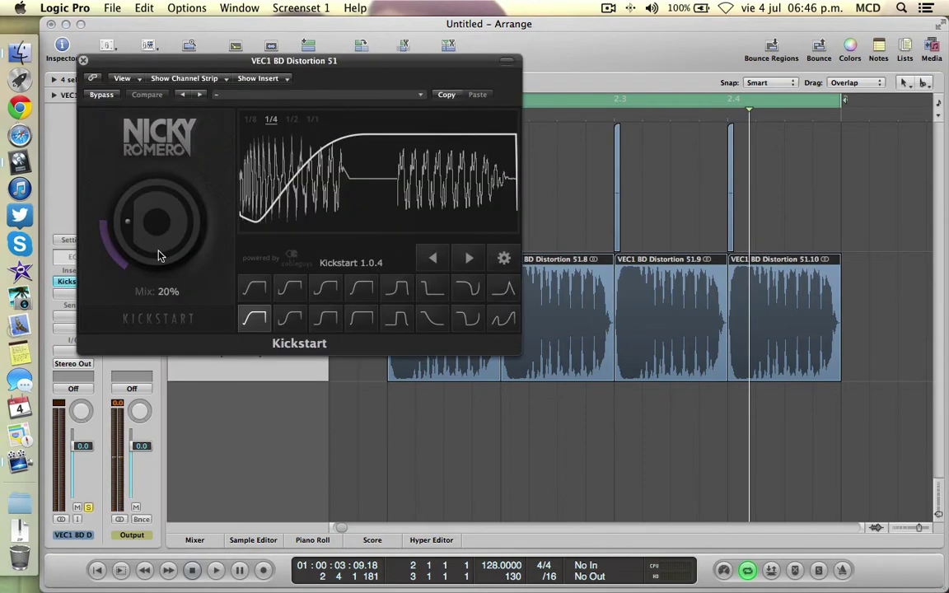
left_click_drag(158, 246, 159, 280)
key("space")
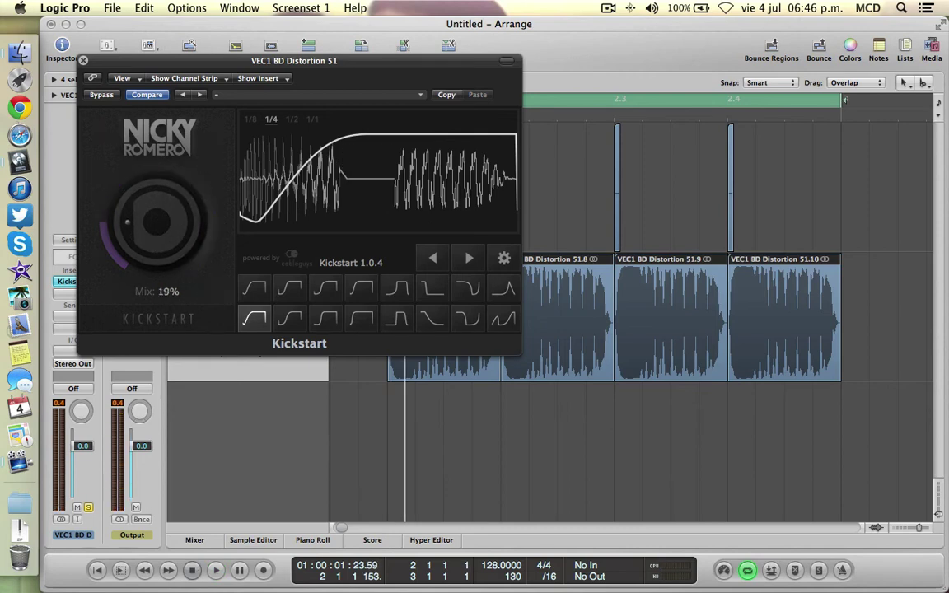
left_click(83, 62)
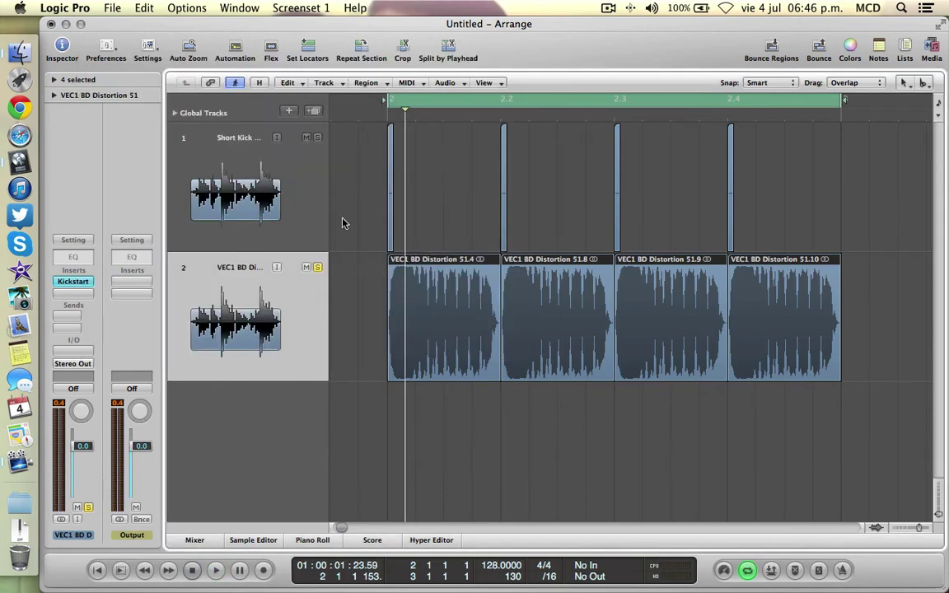
Step: Bounce all eight kick and distortion regions in place to a new track, leaving the source regions
left_click_drag(362, 161, 798, 323)
right_click(791, 312)
mouse_move(833, 463)
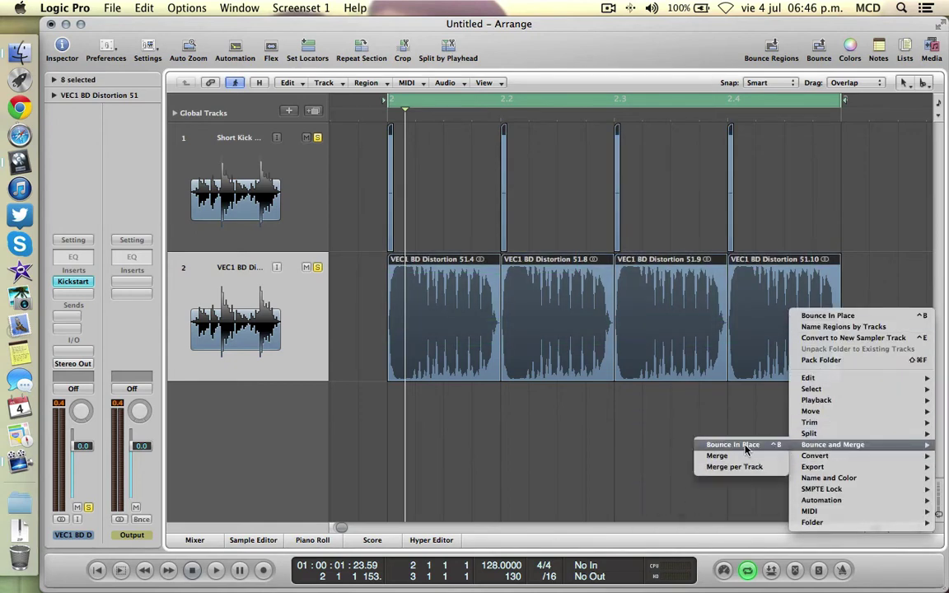
left_click(733, 445)
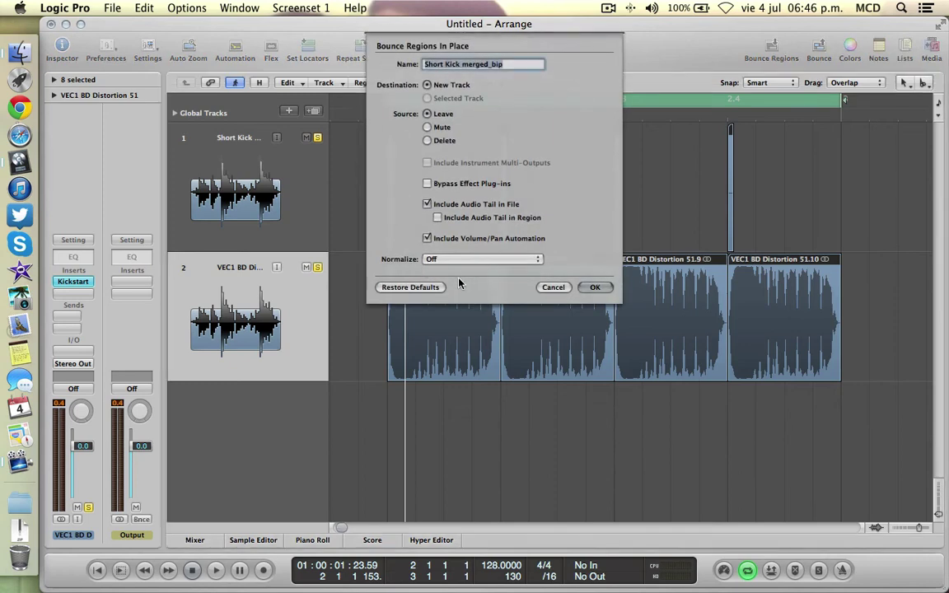
left_click(597, 287)
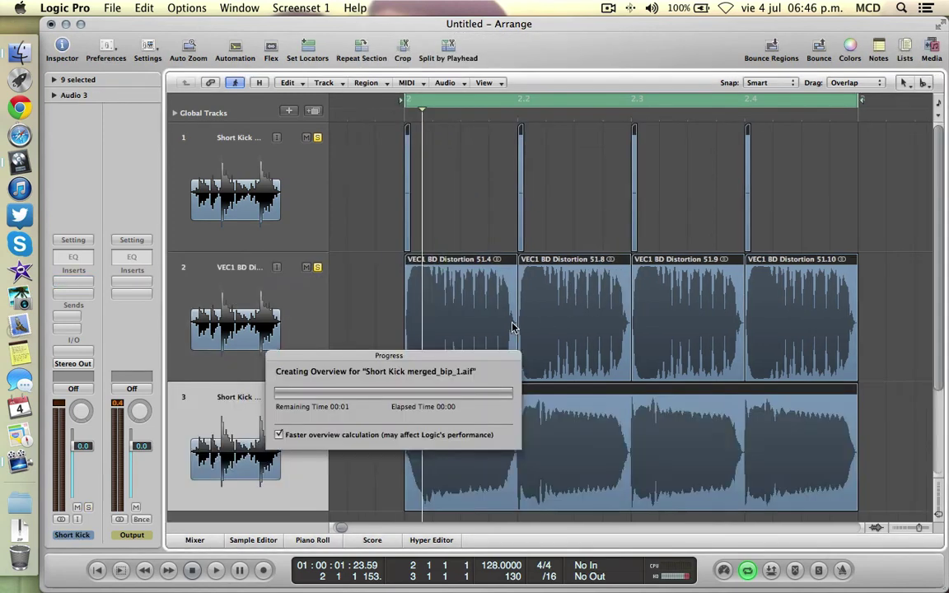
Step: Delete the source regions and both original tracks, keeping only the bounced kick track
left_click(233, 339)
key("BackSpace")
key("super+BackSpace")
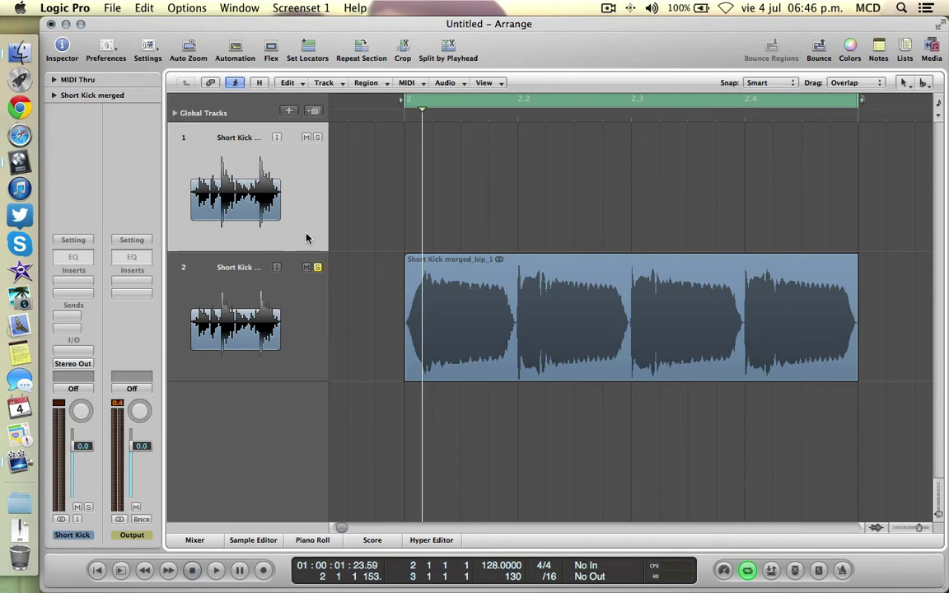
key("super+BackSpace")
Step: Play back the bounced kick region and examine the attack of its first kick up close
key("space")
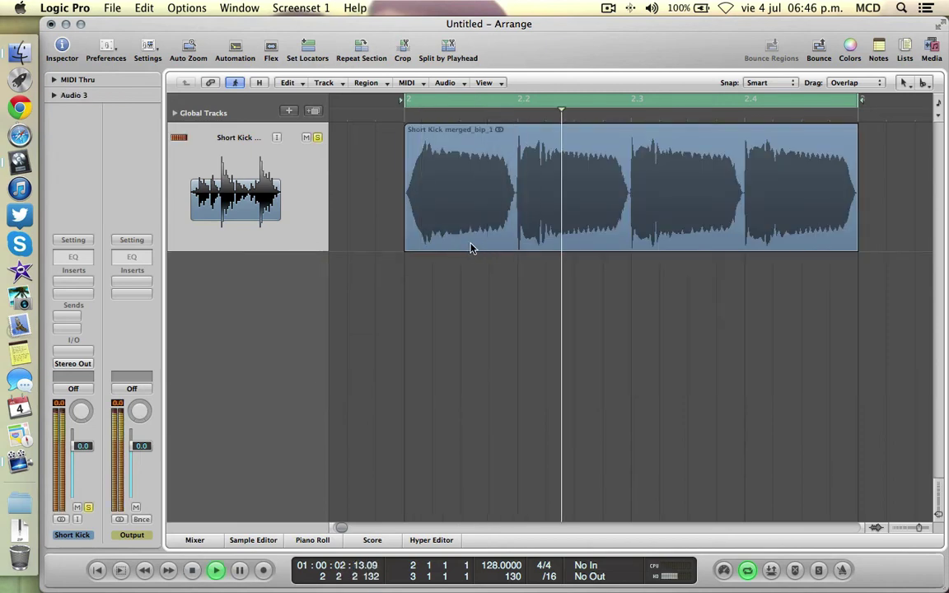
key("ctrl+Right")
key("ctrl+Right")
key("space")
key("ctrl+Right")
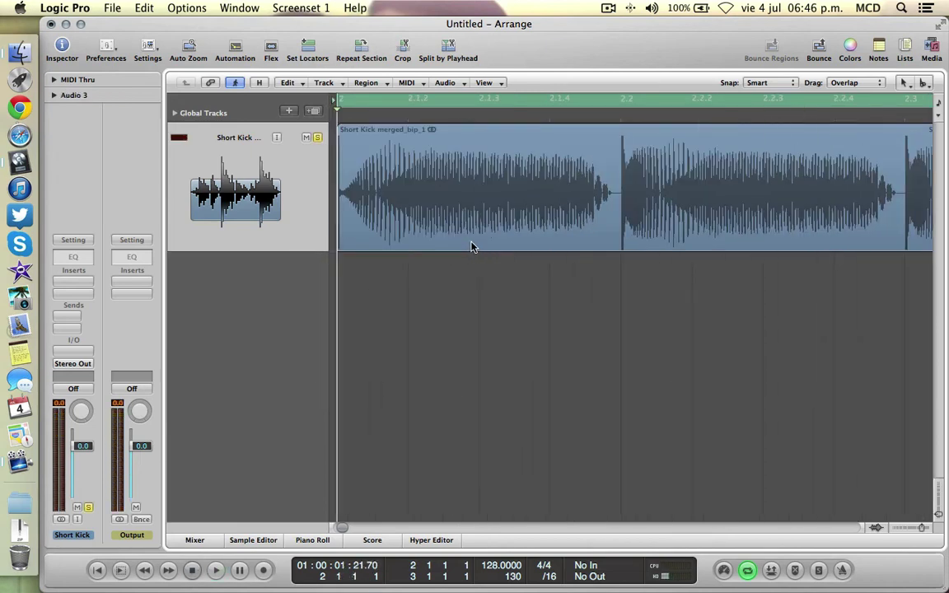
key("super+Right")
key("super+Right")
key("super+Right")
key("super+Right")
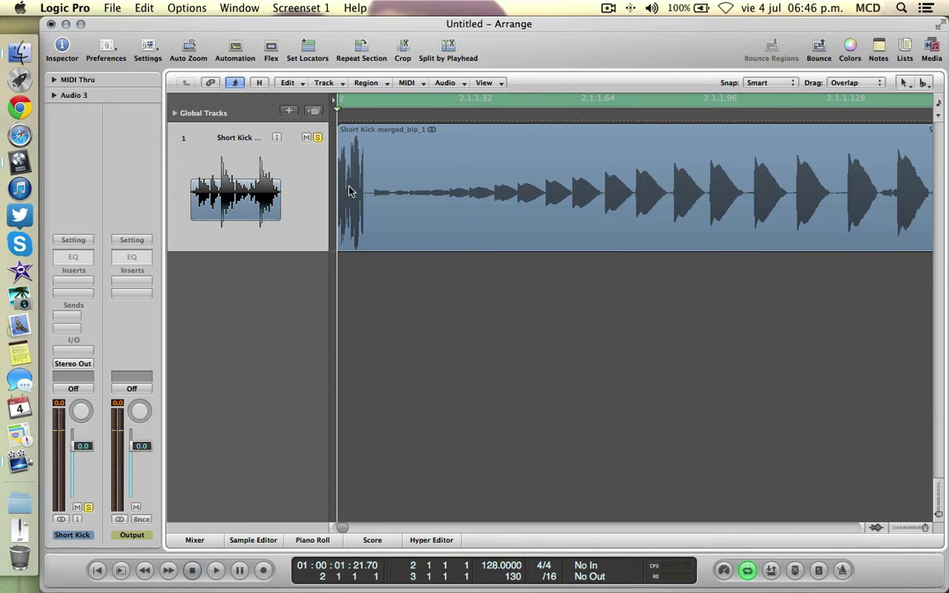
key("super+Left")
key("super+Left")
key("super+Left")
key("super+Left")
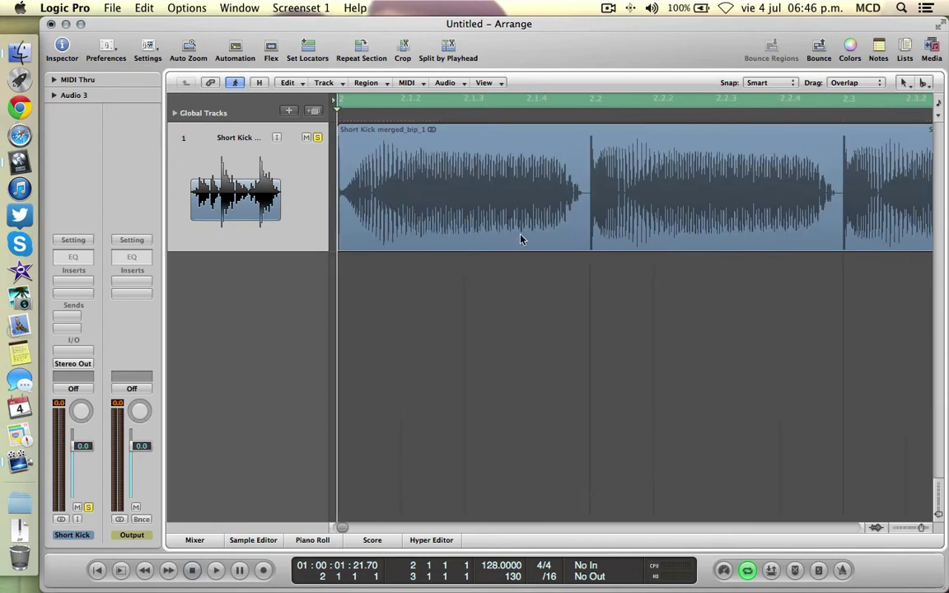
key("super+Left")
key("space")
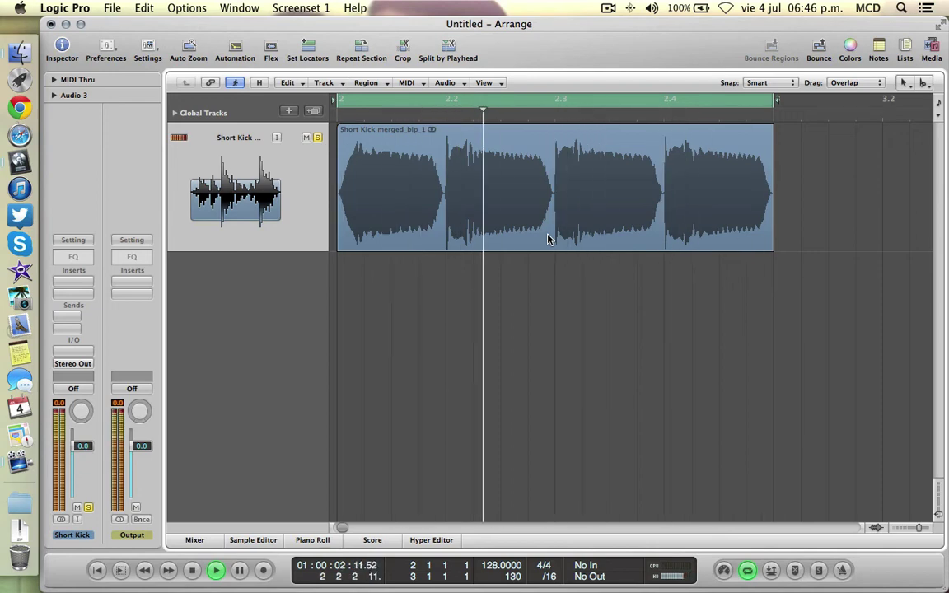
key("space")
Step: Try to extend the start of the bounced kick region to before bar 2
key("super+Right")
key("super+Right")
key("super+Right")
key("super+Right")
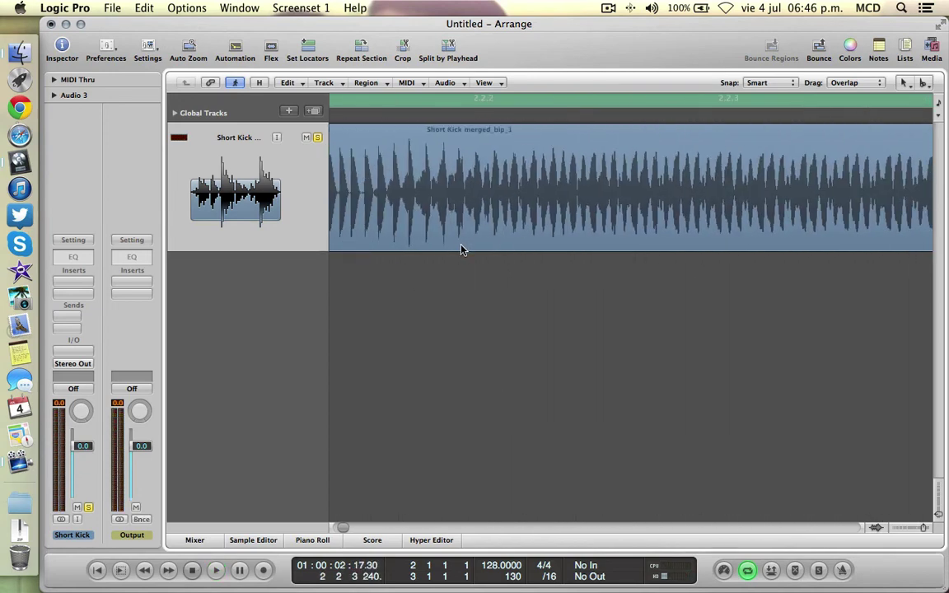
scroll(463, 249, "left", 15)
scroll(460, 251, "right", 4)
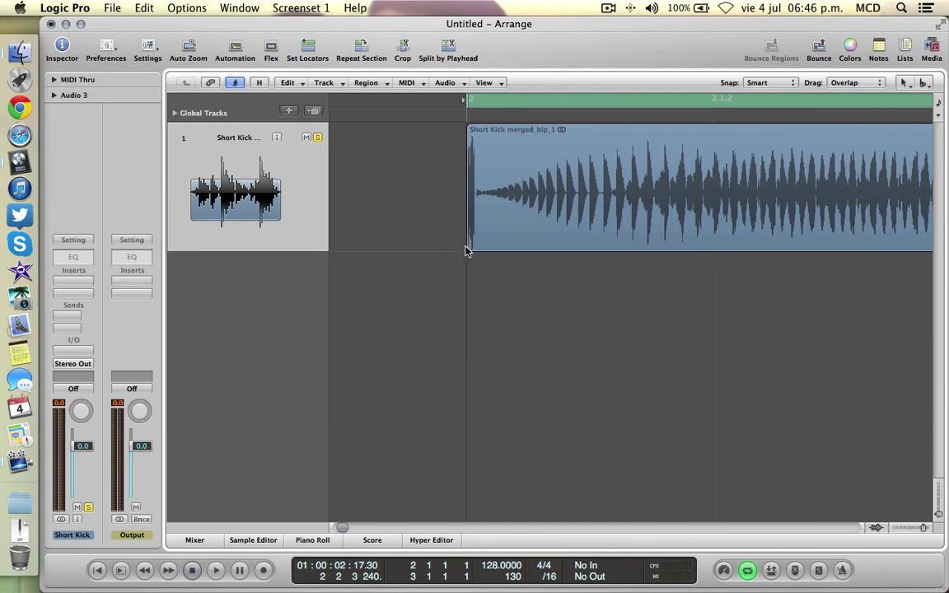
left_click_drag(468, 249, 419, 256)
key("ctrl+Left")
key("ctrl+Left")
key("ctrl+Left")
key("ctrl+Left")
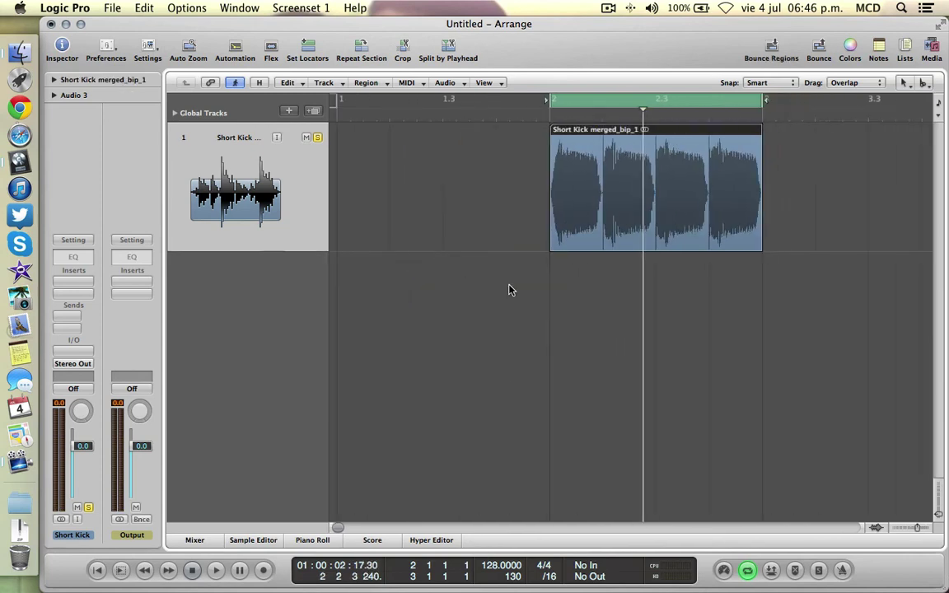
Step: Undo the last deletions to restore the source regions and both original kick and distortion tracks
scroll(511, 290, "right", 3)
key("super+z")
key("super+z")
key("super+z")
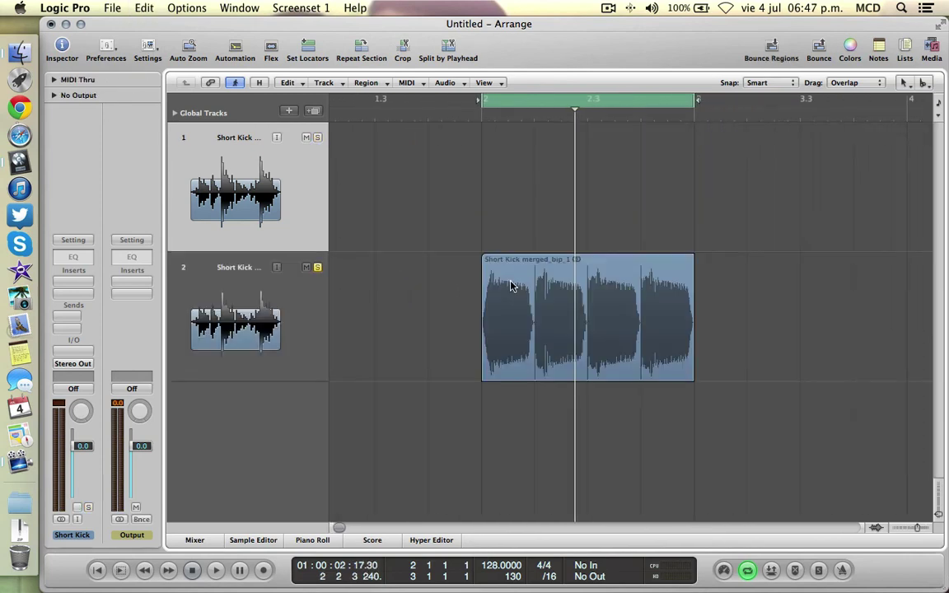
key("super+z")
Step: Trim the end of the first short kick region and the start of the first distortion region slightly
left_click(458, 255)
left_click_drag(448, 197, 490, 184)
key("ctrl+Right")
key("ctrl+Right")
key("ctrl+Right")
key("ctrl+Right")
key("ctrl+Right")
key("ctrl+Right")
key("ctrl+Right")
key("ctrl+Right")
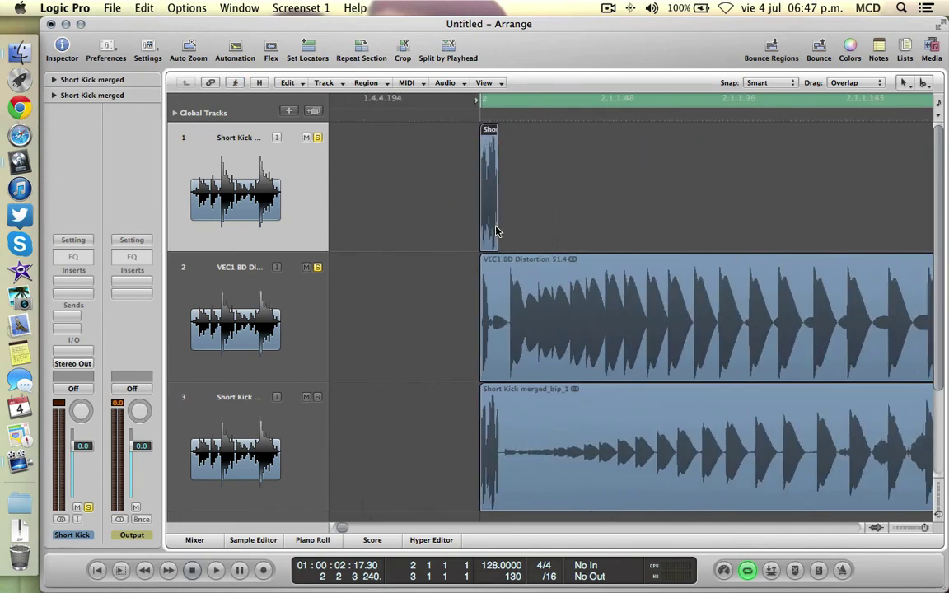
scroll(500, 232, "up", 2)
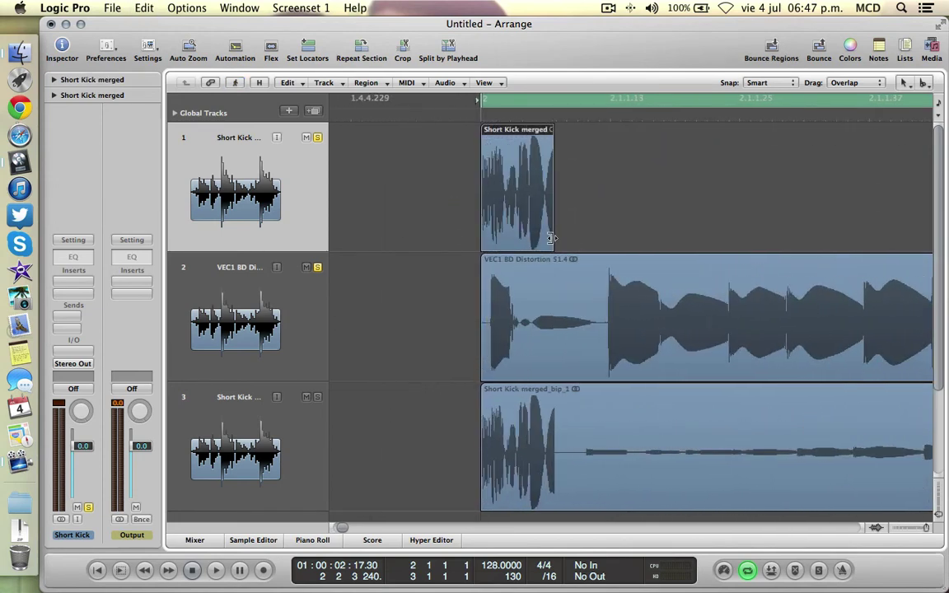
left_click_drag(552, 239, 525, 246)
left_click_drag(484, 379, 521, 361)
Step: Delete the third track holding the earlier bounced kick region
key("ctrl+Left")
key("ctrl+Left")
key("ctrl+Left")
key("ctrl+Left")
key("ctrl+Left")
key("ctrl+Left")
key("ctrl+Left")
key("ctrl+Left")
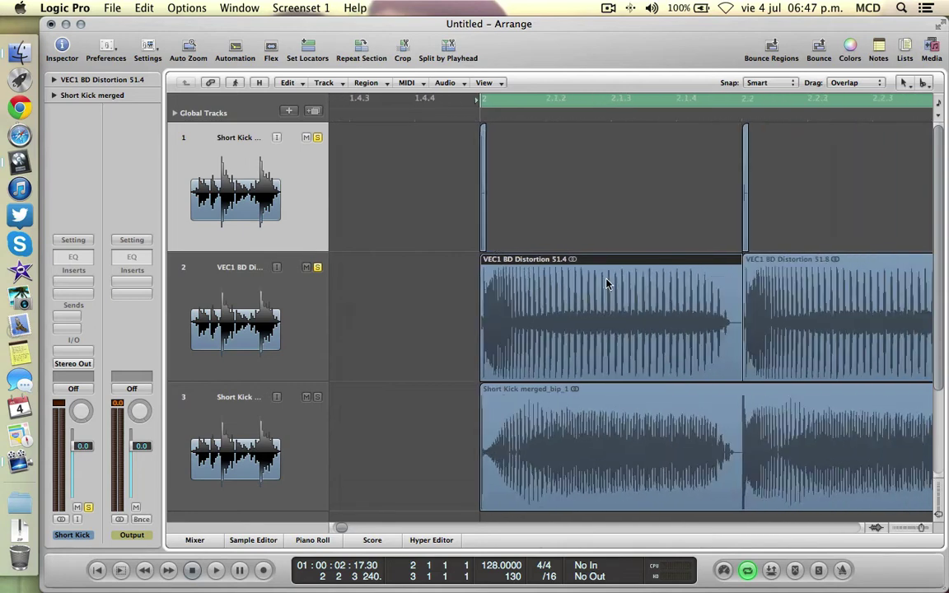
left_click(296, 447)
key("super+BackSpace")
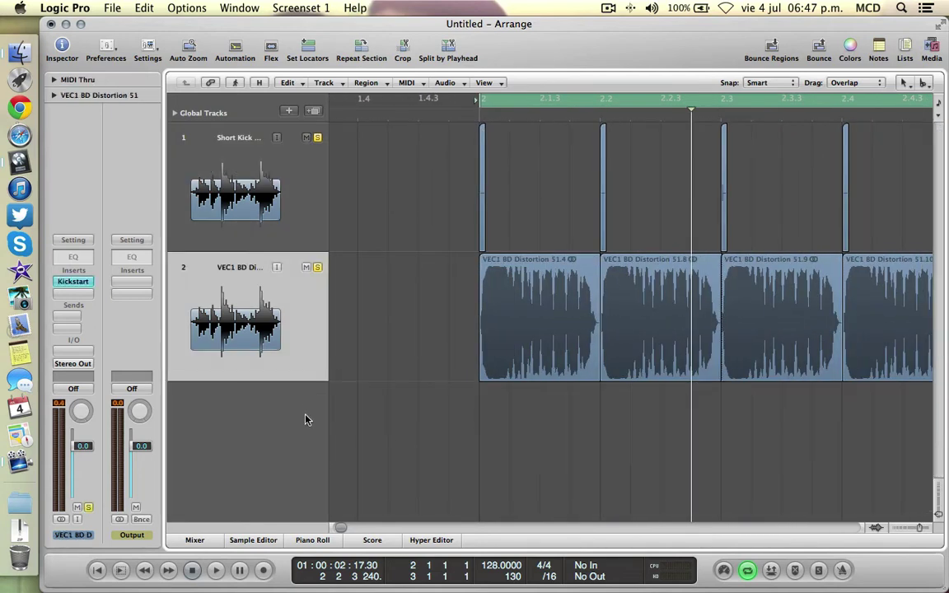
Step: Bounce all eight short kick and distortion regions in place again to a new track, leaving the sources and normalization off
left_click_drag(345, 144, 770, 385)
scroll(771, 386, "right", 3)
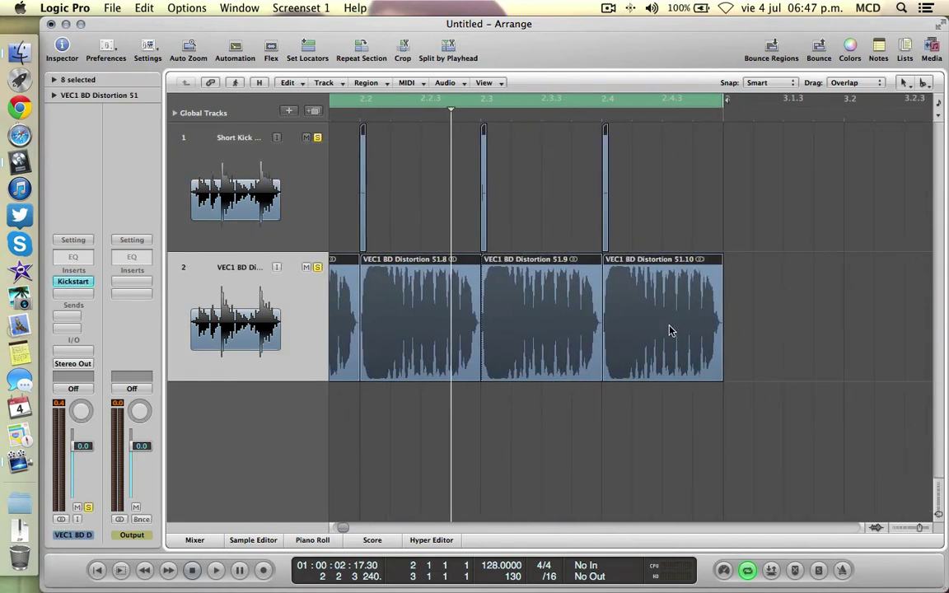
right_click(622, 321)
mouse_move(666, 463)
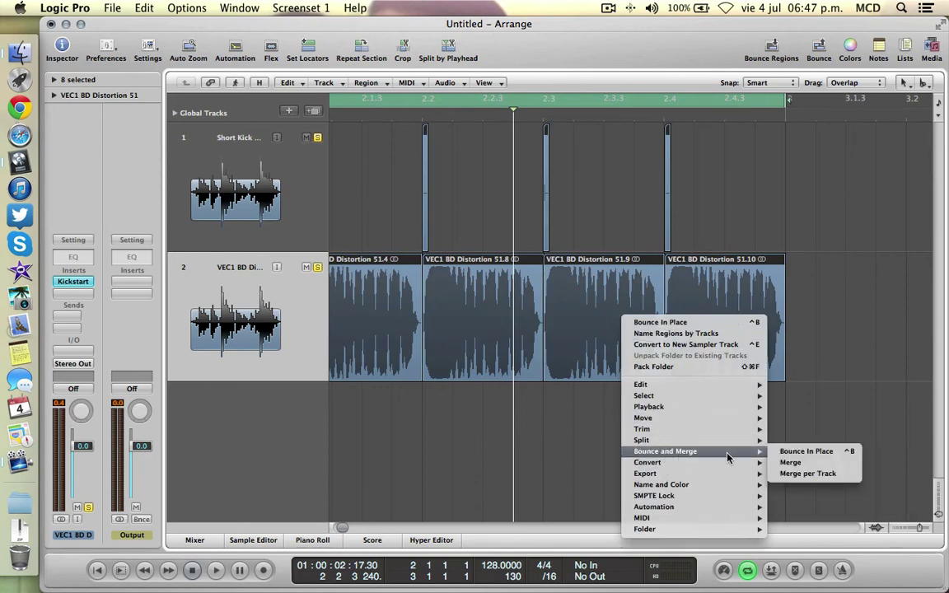
left_click(801, 452)
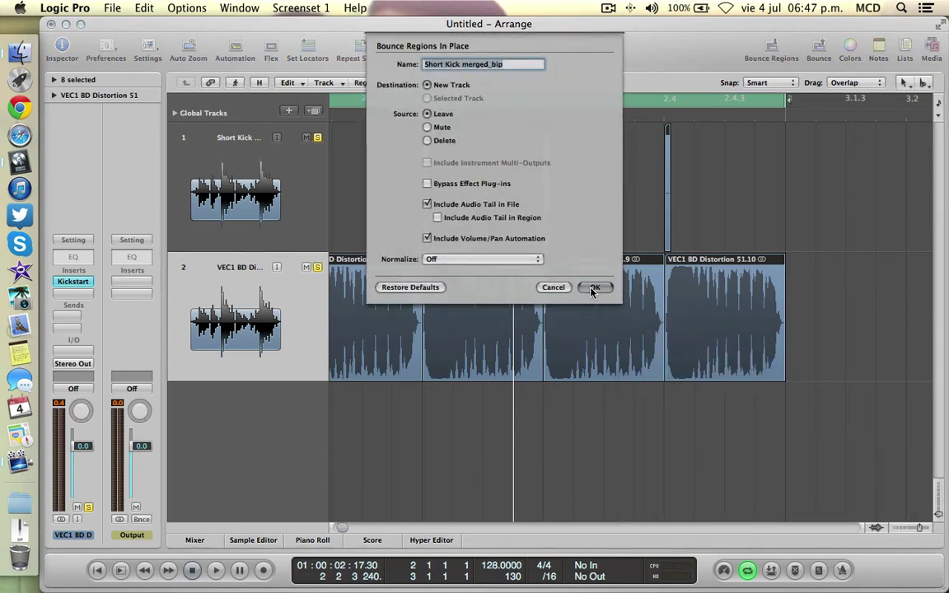
left_click(593, 287)
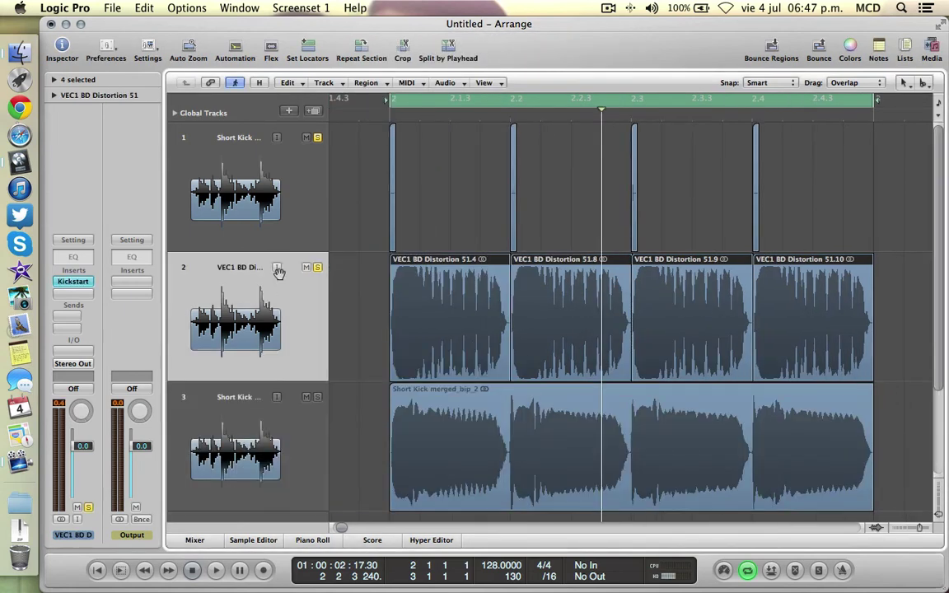
Step: Delete the source regions and their two tracks, keeping only the newly bounced kick track
key("Delete")
key("Delete")
left_click(263, 199)
key("Delete")
key("Delete")
Step: Play back the newly bounced kick region and stop playback
key("space")
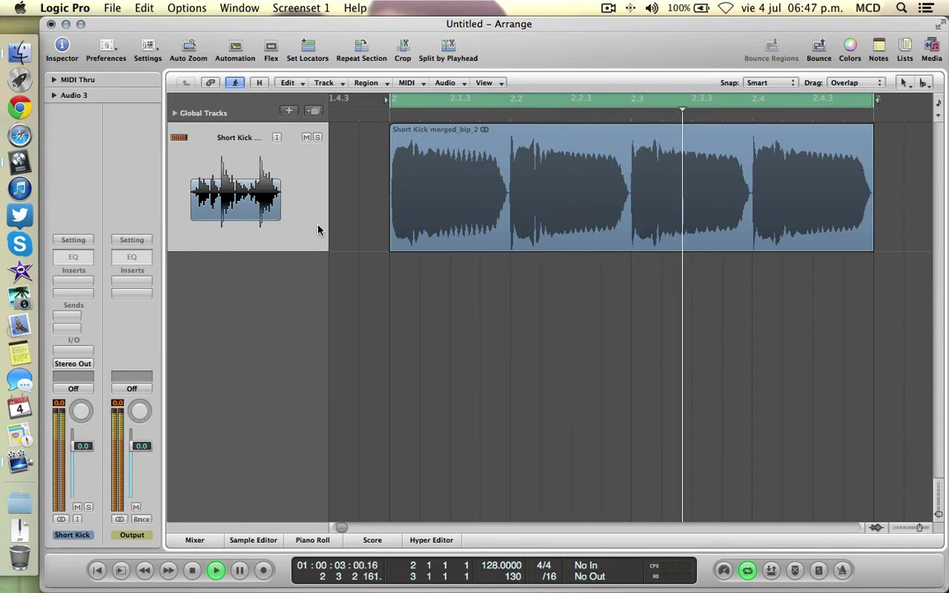
key("space")
key("i")
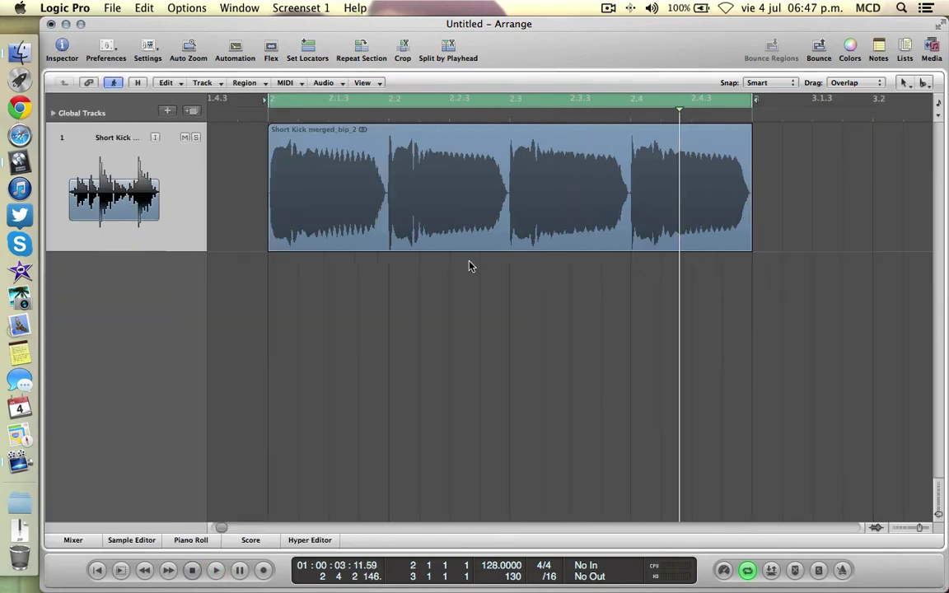
key("i")
key("ctrl+Up")
key("ctrl+Up")
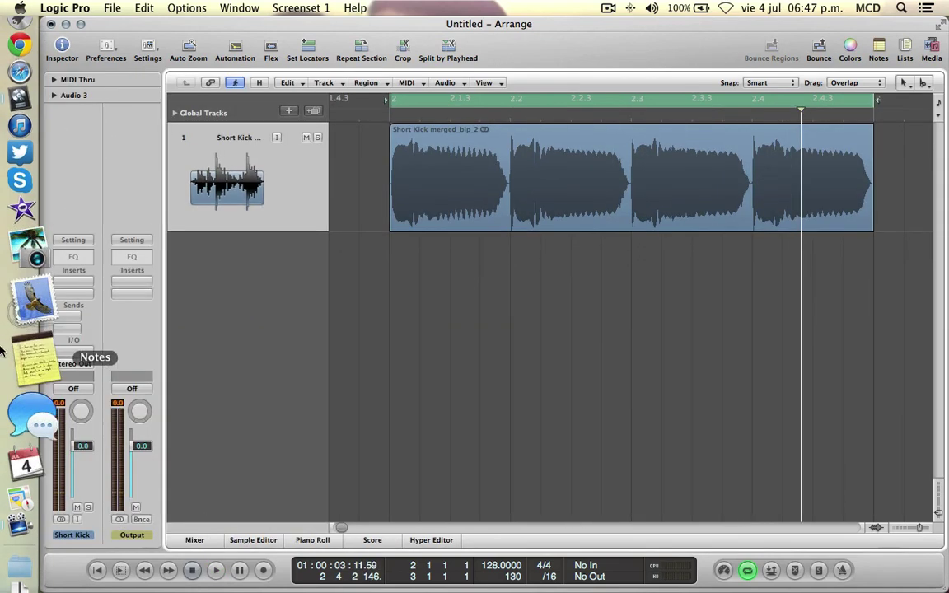
Step: Insert a Tuner on the bounced kick track, play the region to detect the kick's pitch, and close the plug-in window
left_click(89, 280)
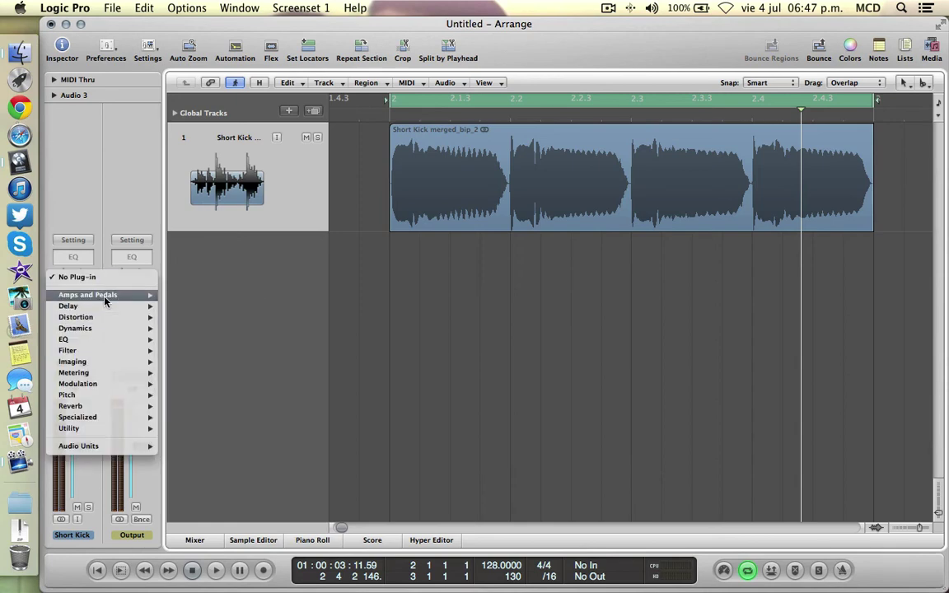
mouse_move(105, 311)
mouse_move(105, 374)
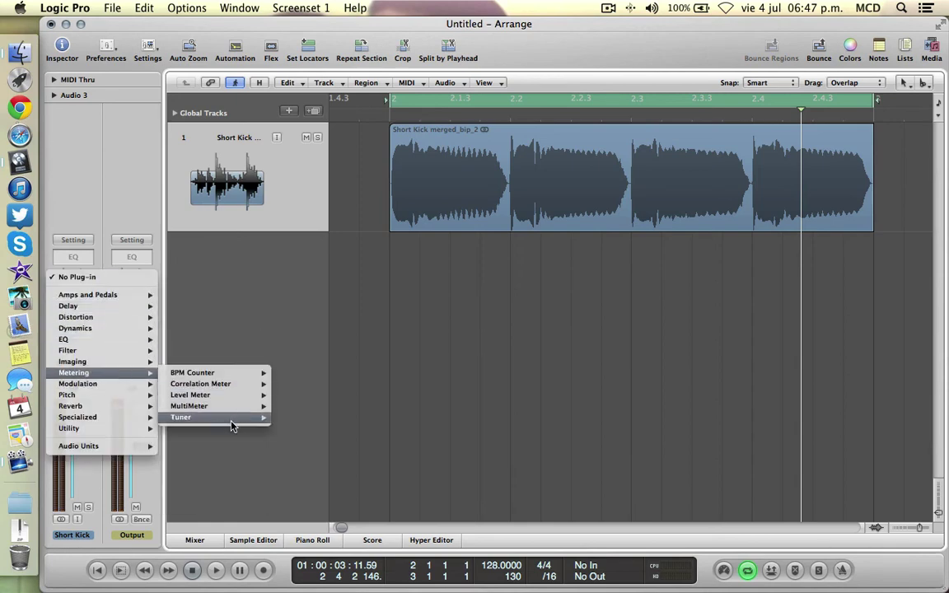
mouse_move(247, 418)
left_click(289, 420)
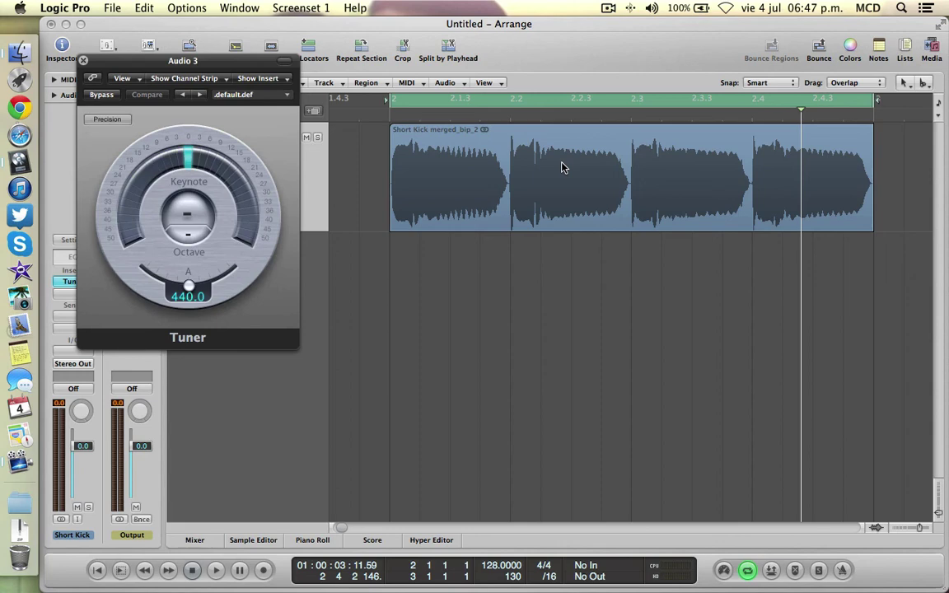
key("space")
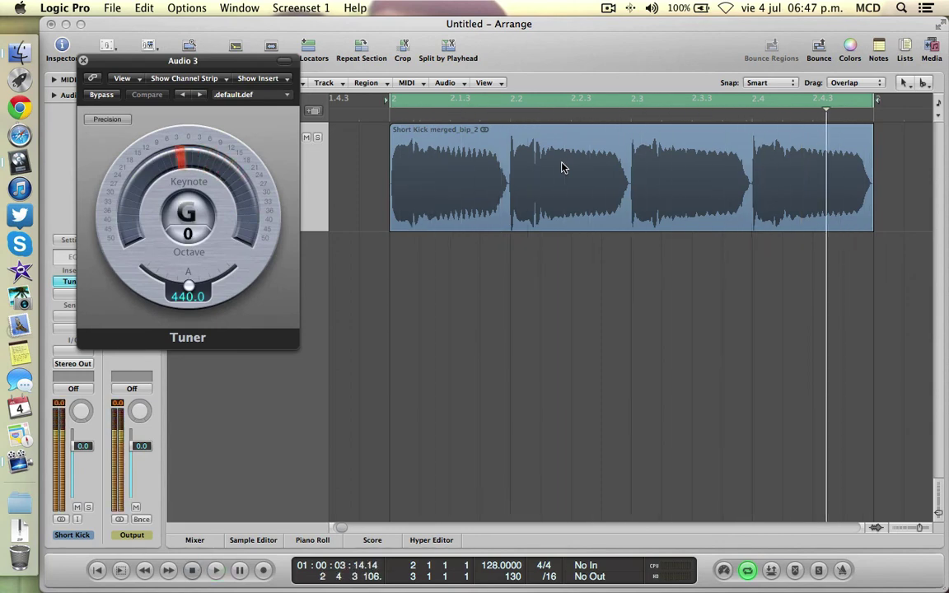
left_click(84, 61)
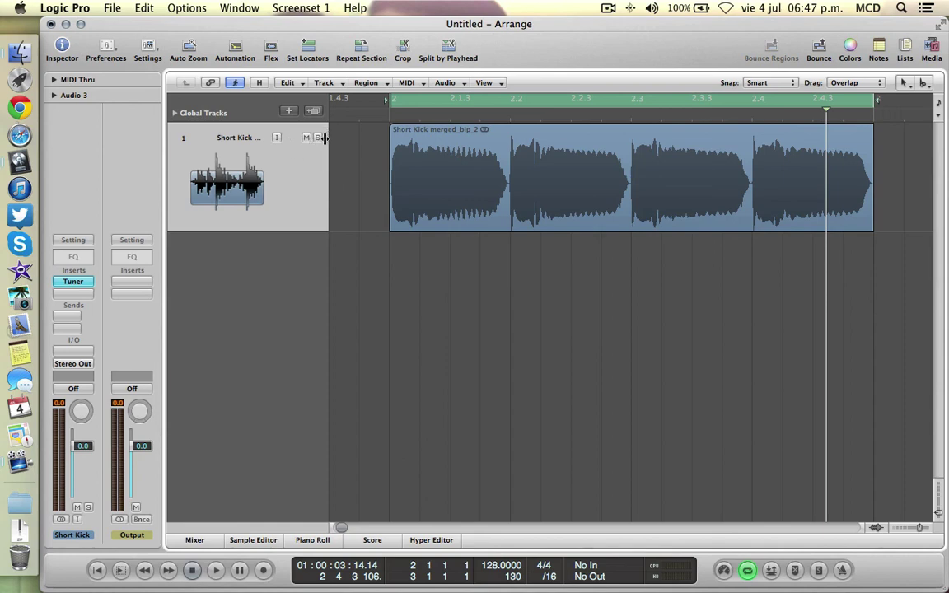
Step: Reduce the kick track's display height and play back the bounced kick pattern once more
key("ctrl+Down")
key("ctrl+Up")
key("ctrl+Up")
key("ctrl+Up")
key("ctrl+Up")
key("ctrl+Up")
key("ctrl+Up")
key("ctrl+Up")
key("ctrl+Left")
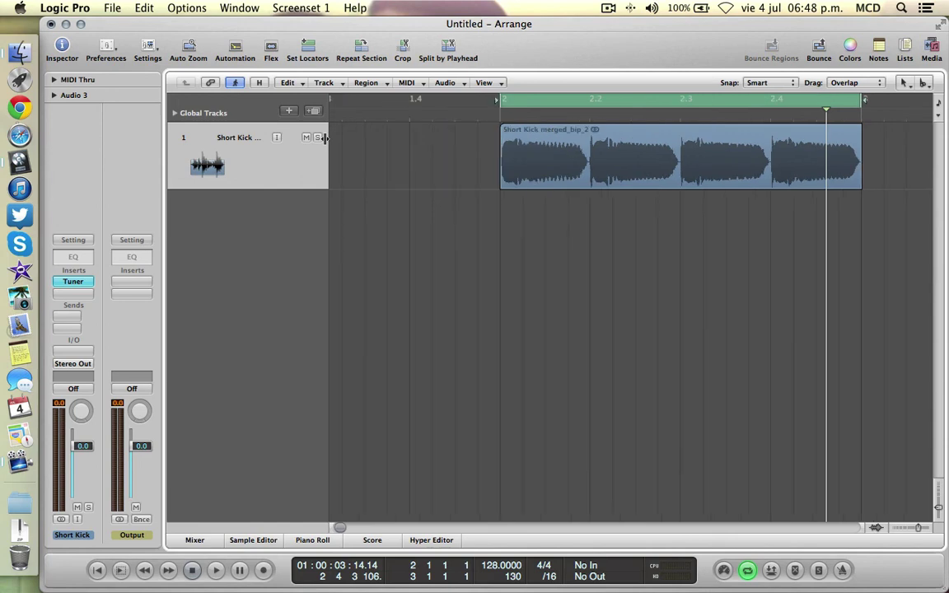
key("ctrl+Up")
key("ctrl+Up")
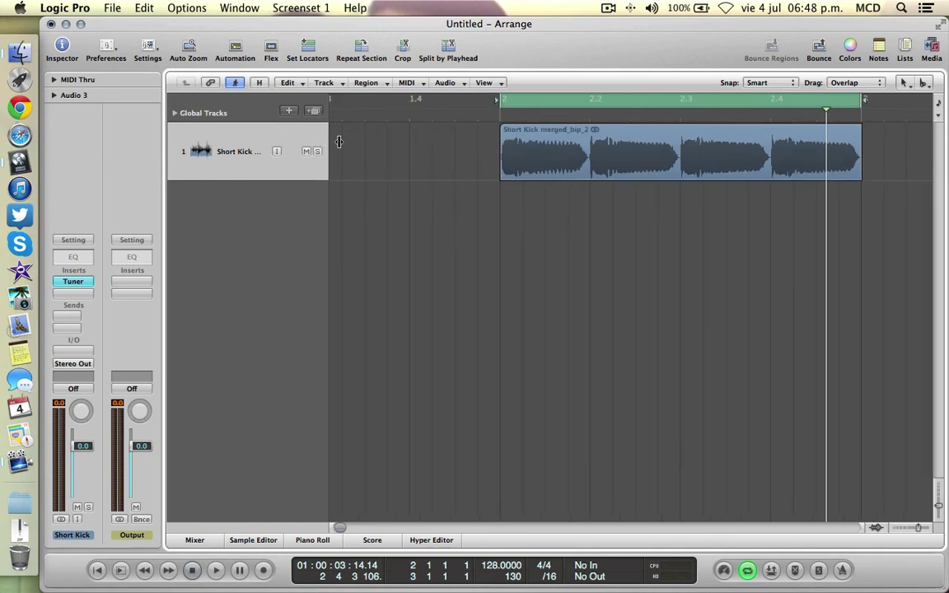
scroll(533, 252, "right", 2)
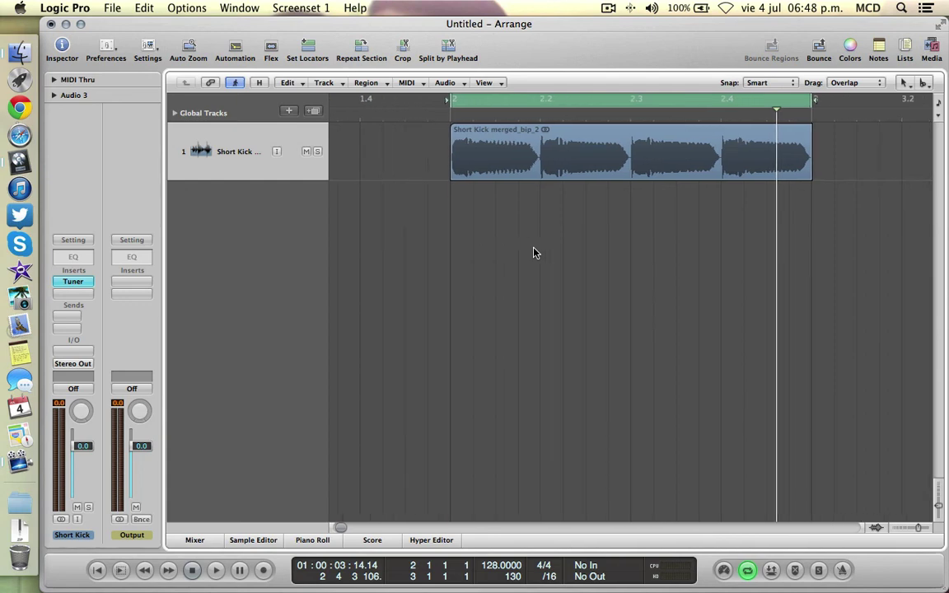
key("space")
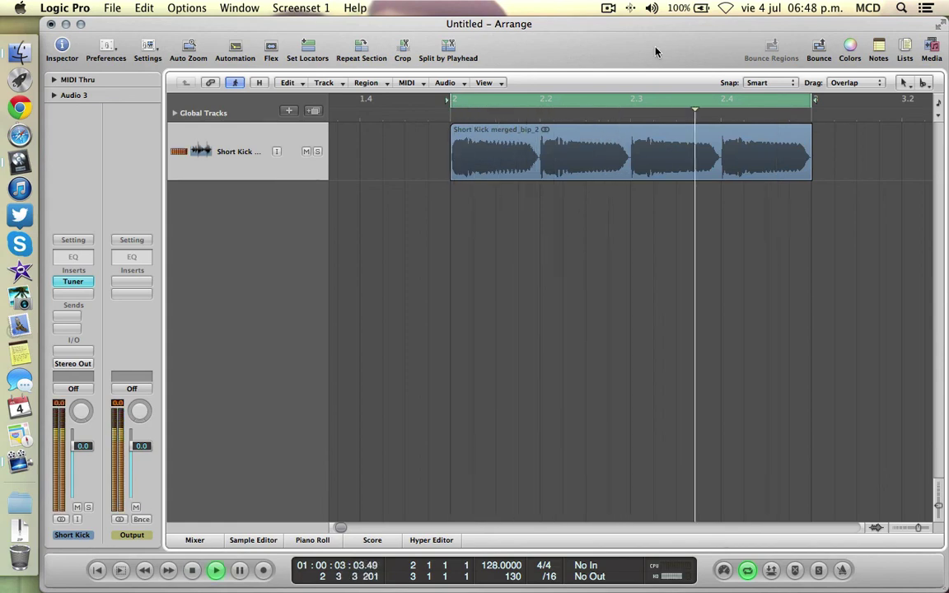